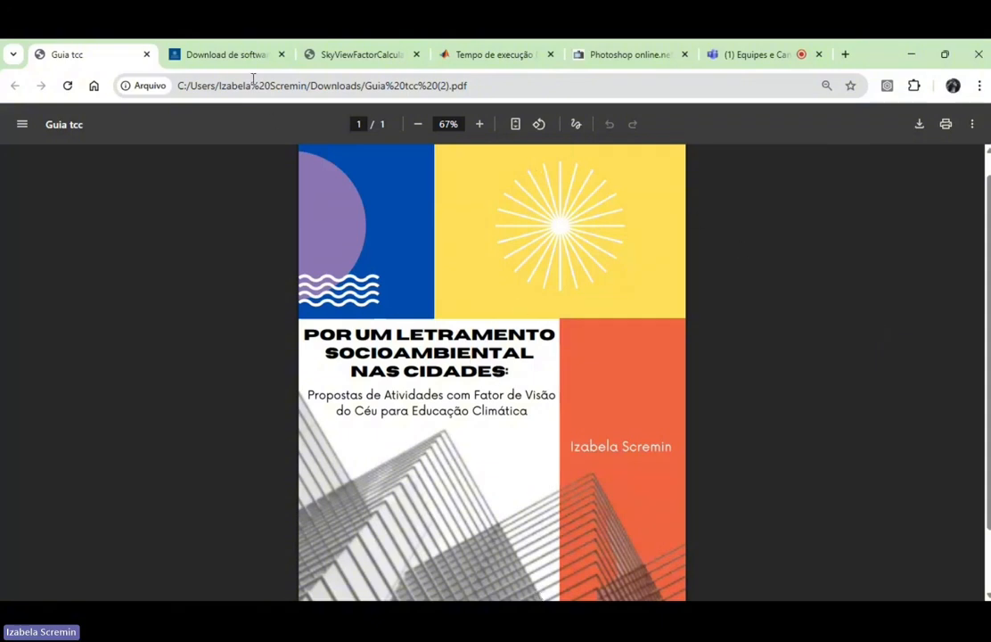
# Review the Sky View Factor Calculator user manual, covering its method figure, installation notes and calculation steps.
pyautogui.click(221, 52)
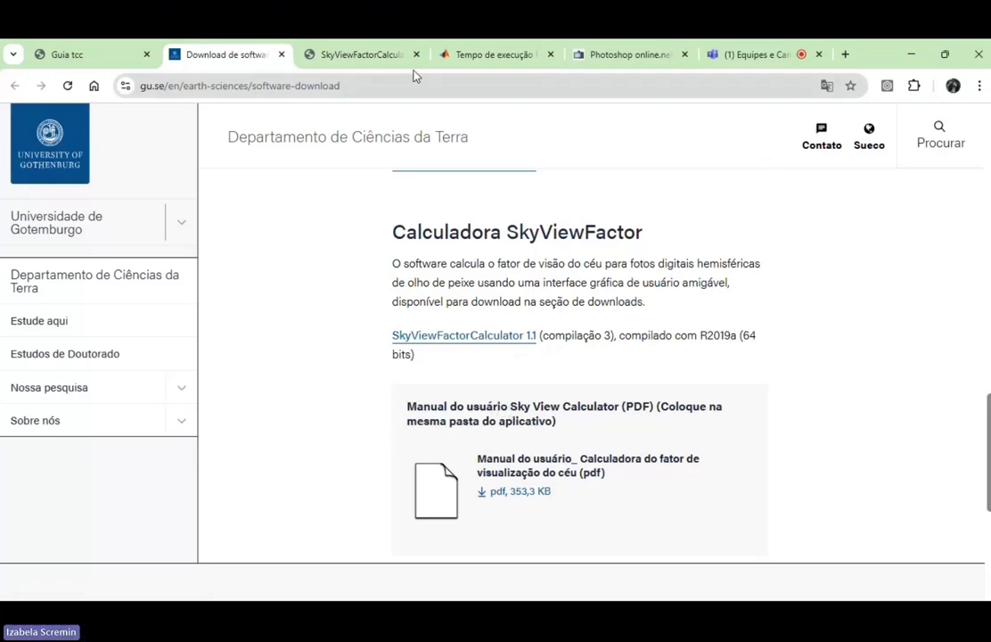
pyautogui.click(355, 55)
pyautogui.scroll(-10, 521, 328)
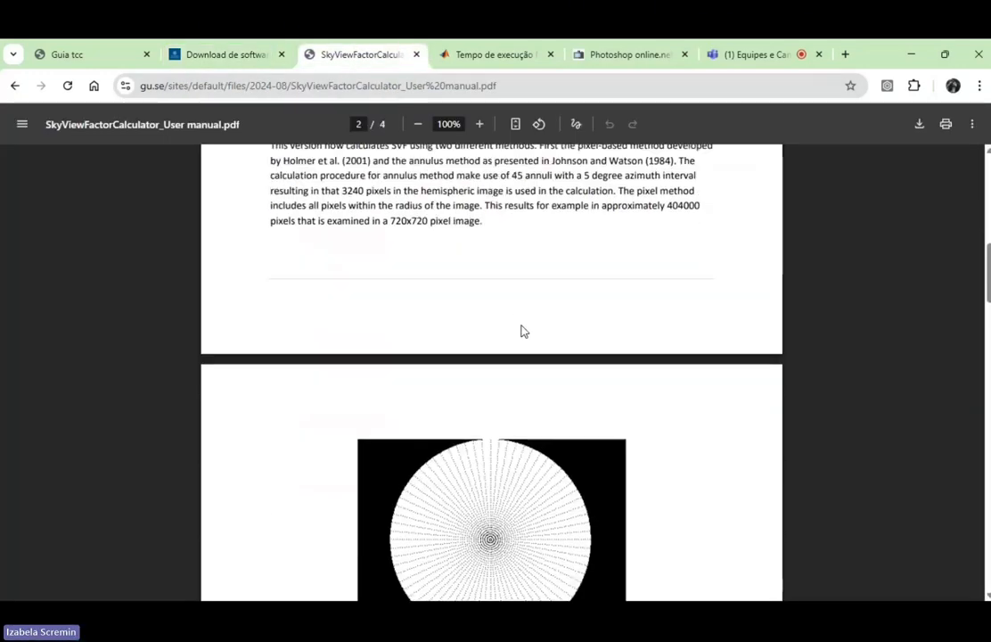
pyautogui.scroll(-2, 522, 328)
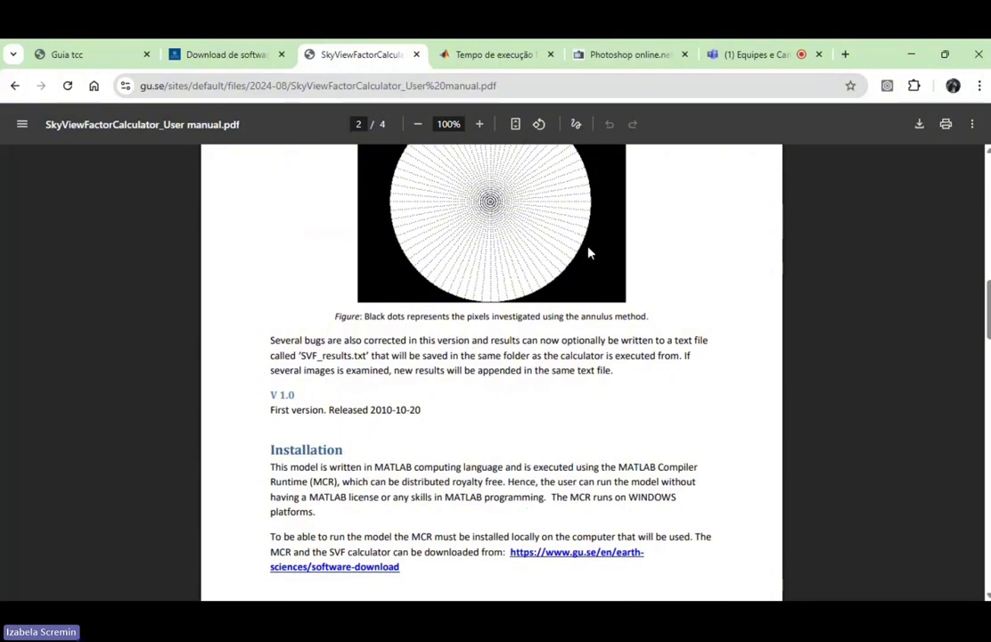
pyautogui.scroll(-10, 492, 315)
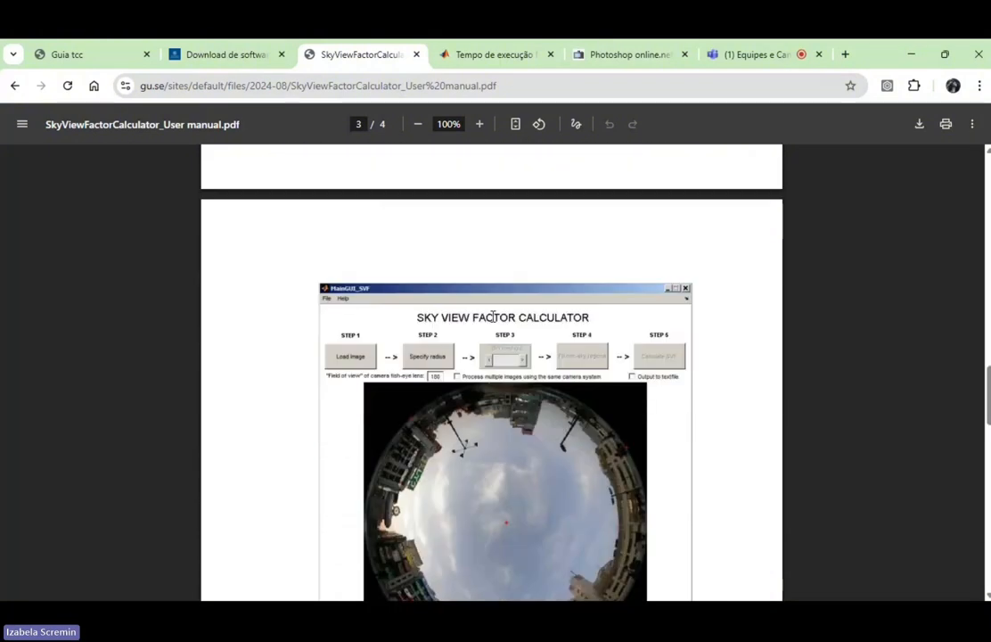
pyautogui.scroll(-15, 492, 316)
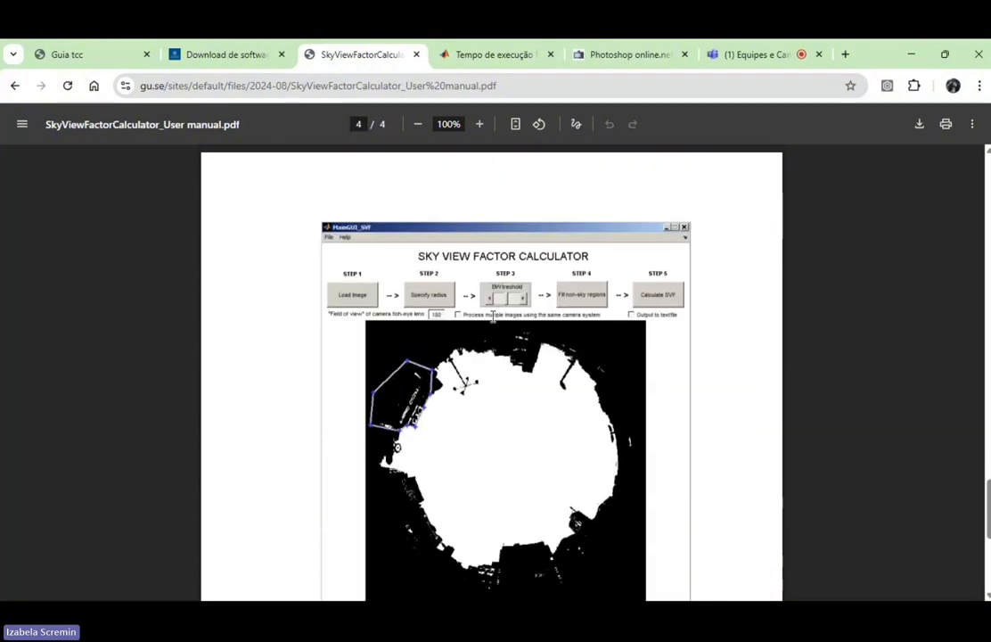
pyautogui.scroll(20, 493, 316)
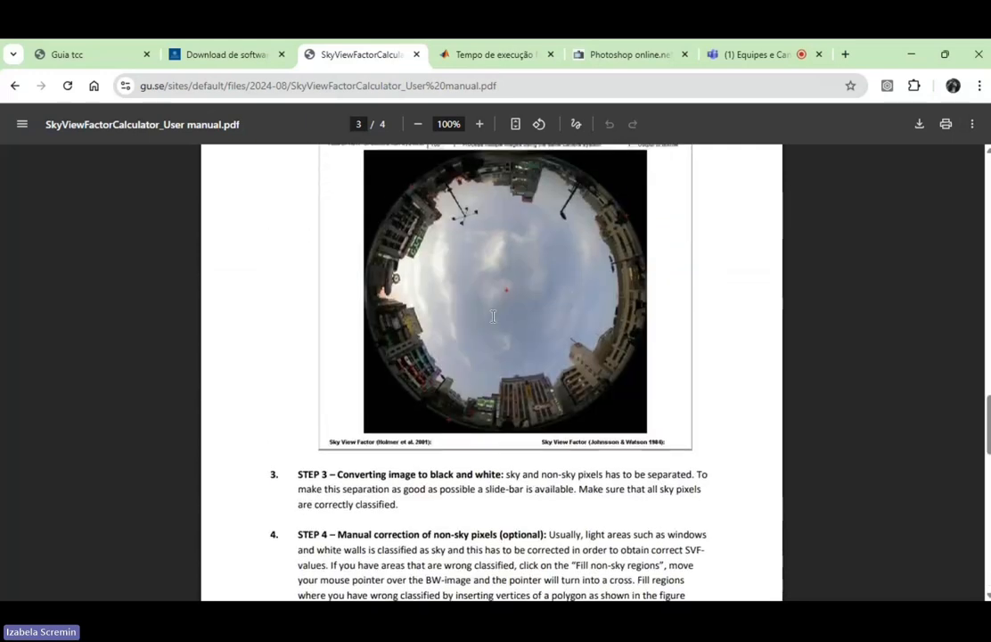
pyautogui.scroll(10, 493, 316)
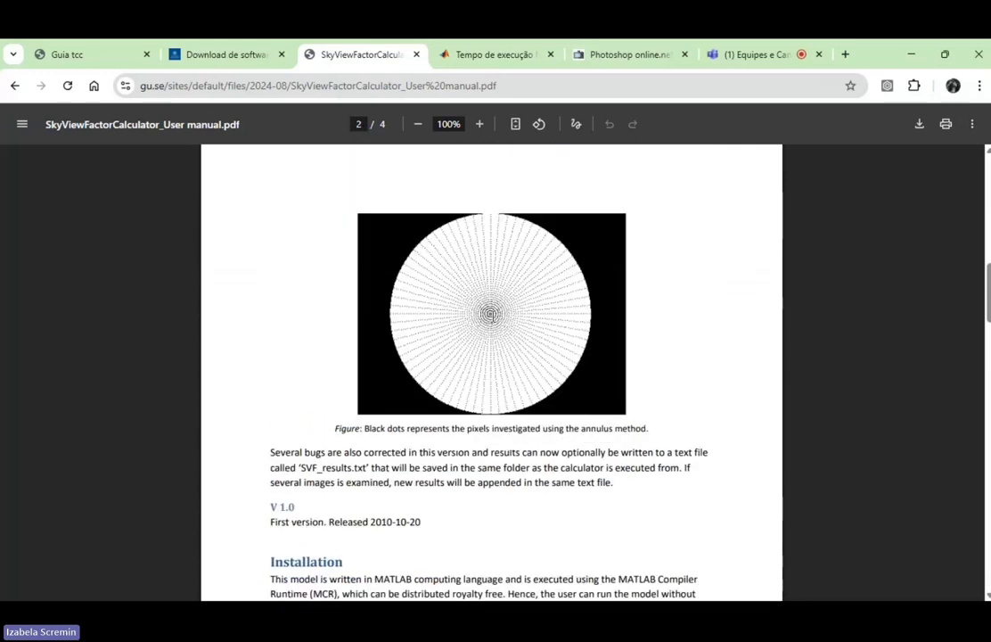
pyautogui.scroll(10, 493, 316)
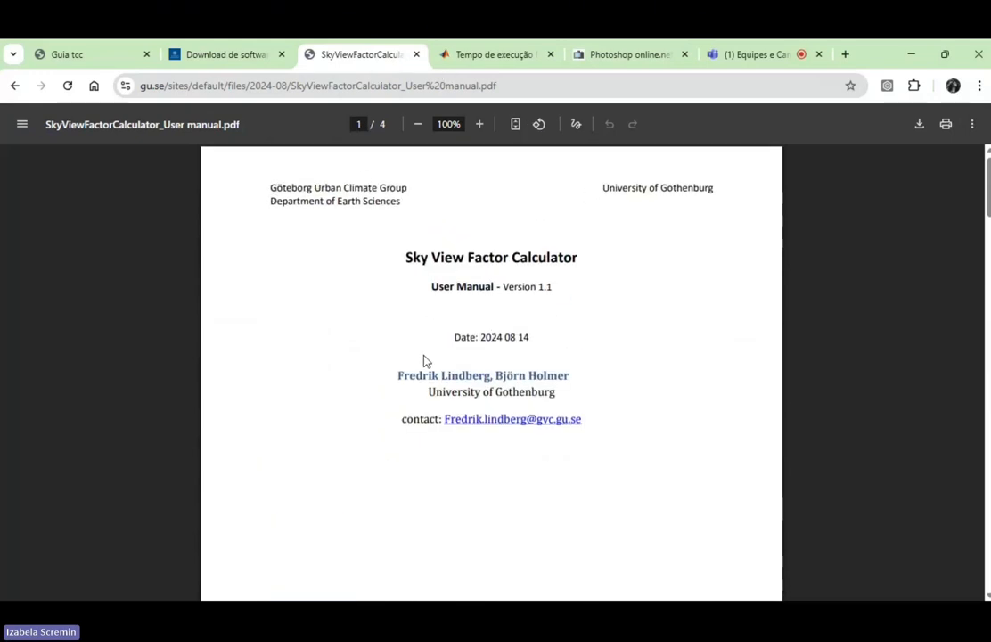
# Return to the software download page and highlight the build and MATLAB version note beside the SkyViewFactorCalculator 1.1 link.
pyautogui.click(227, 54)
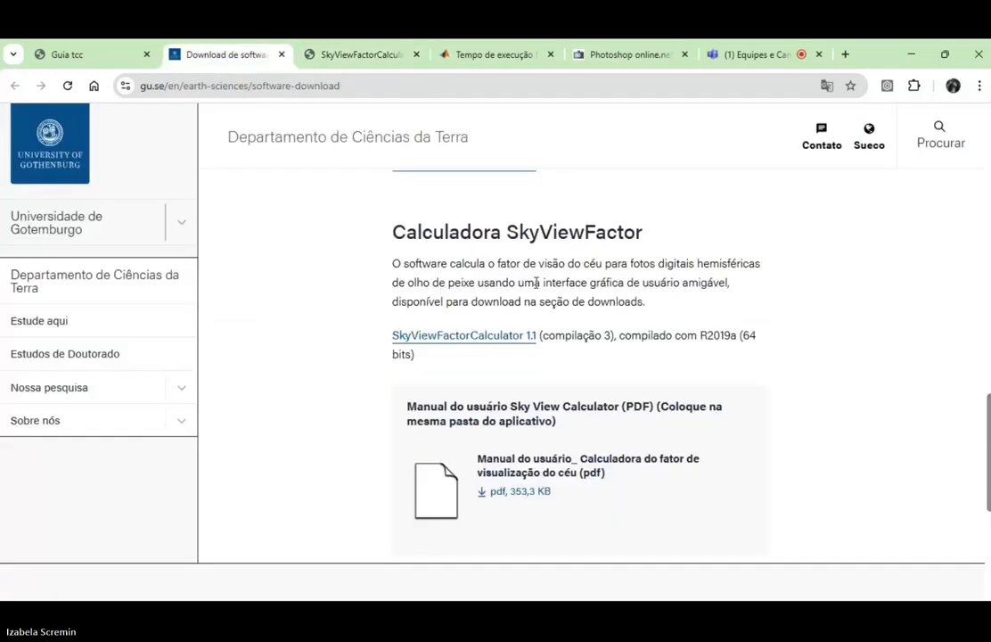
pyautogui.moveTo(541, 335); pyautogui.dragTo(745, 356)
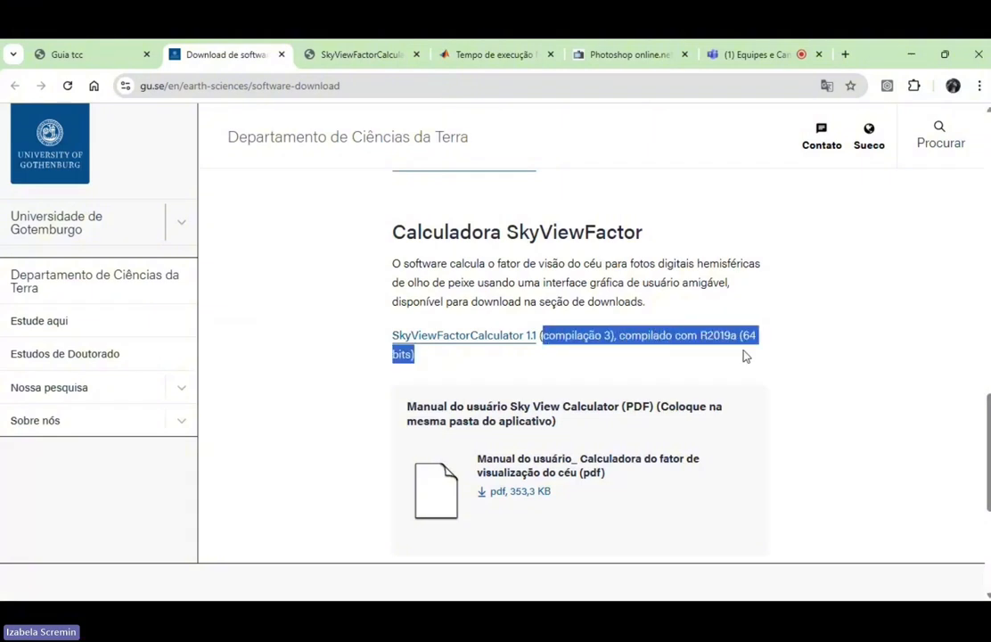
pyautogui.click(745, 356)
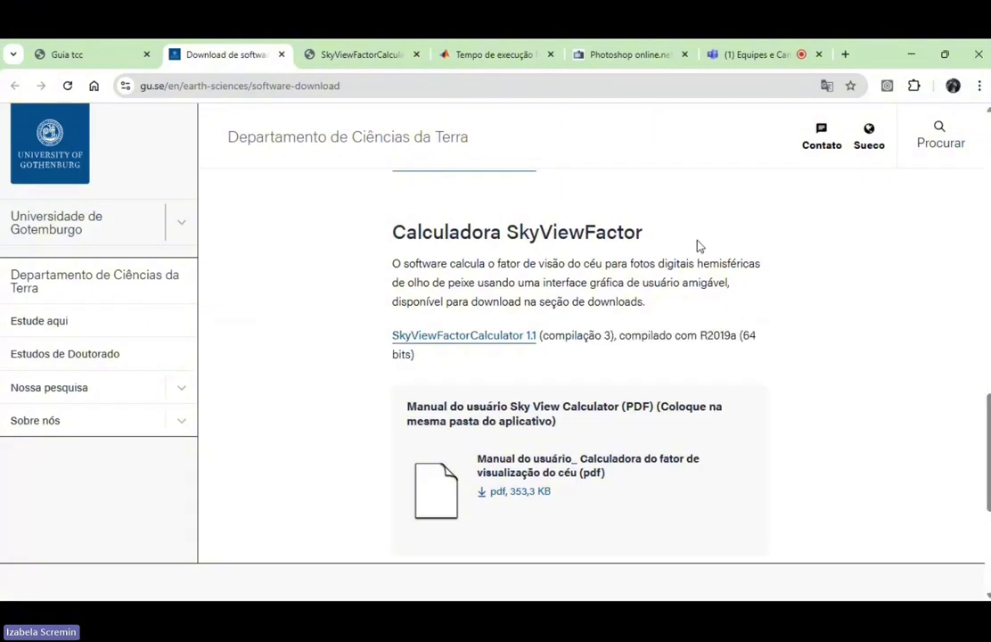
# Find the R2019a (9.6) release in the MATLAB Runtime download table and highlight its row of platform links.
pyautogui.click(530, 55)
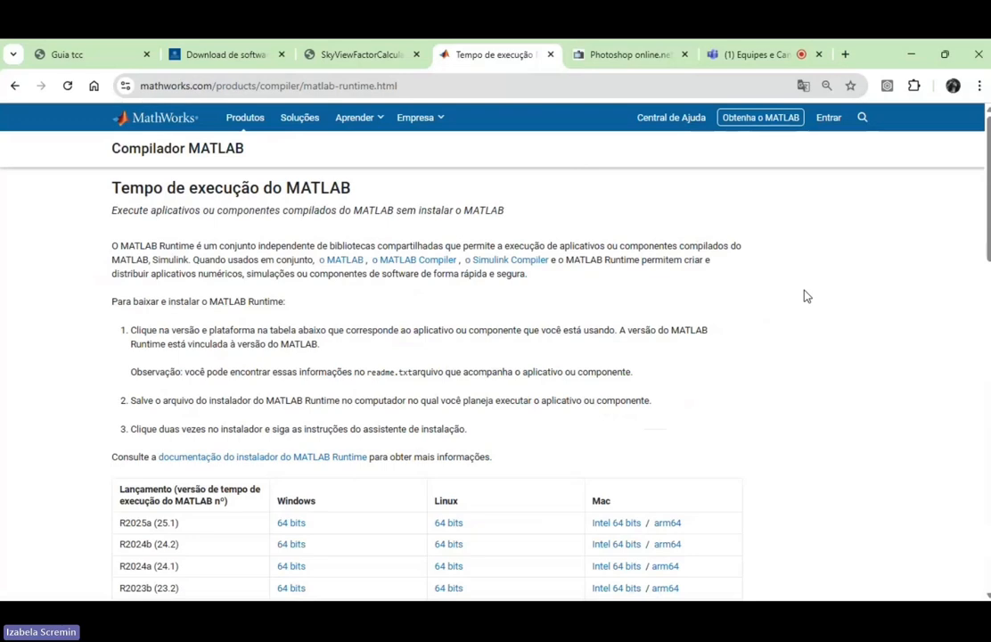
pyautogui.scroll(-3, 806, 297)
pyautogui.scroll(-1, 810, 297)
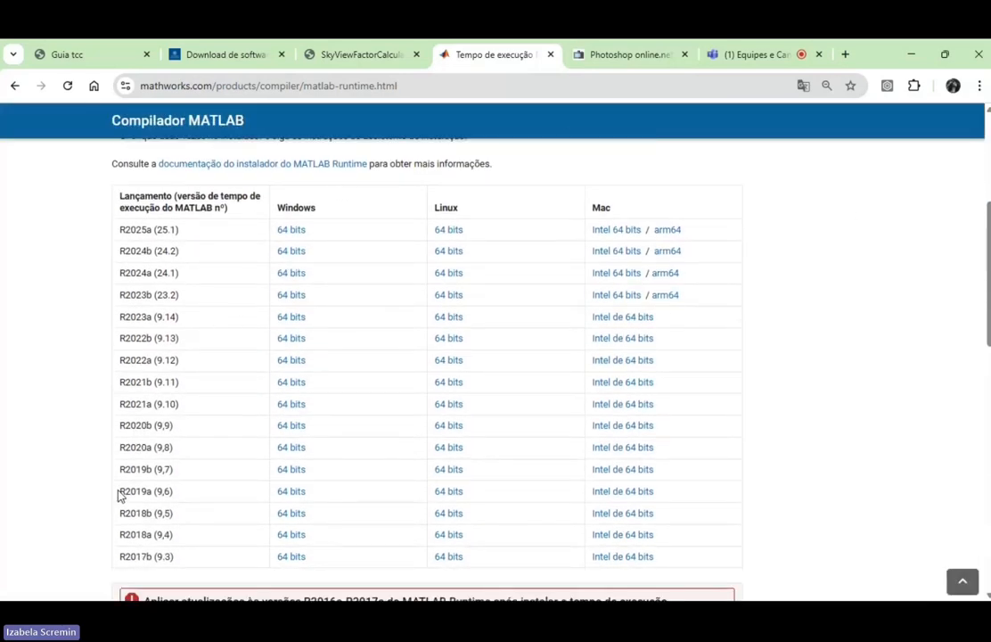
pyautogui.moveTo(122, 493); pyautogui.dragTo(188, 494)
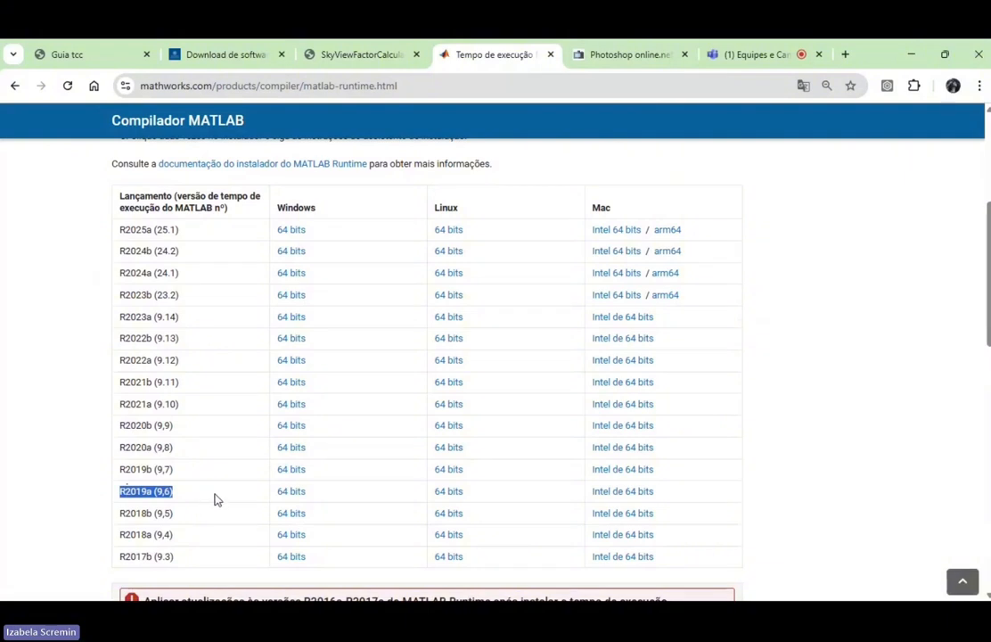
pyautogui.moveTo(255, 502); pyautogui.dragTo(707, 506)
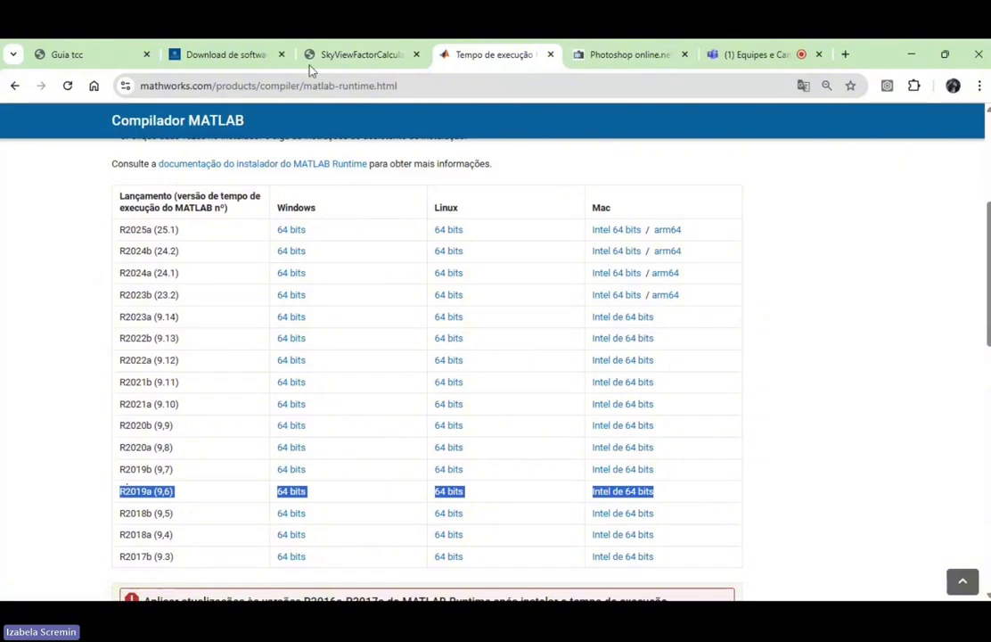
# Return to the software download page, then switch to File Explorer and go back to the fvc folder.
pyautogui.click(223, 52)
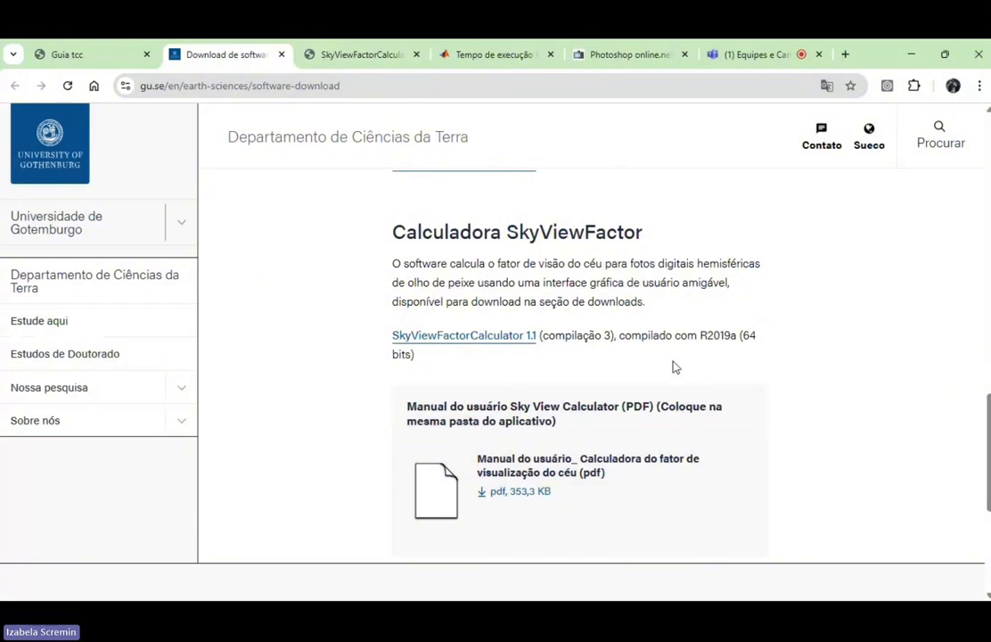
pyautogui.moveTo(563, 596)
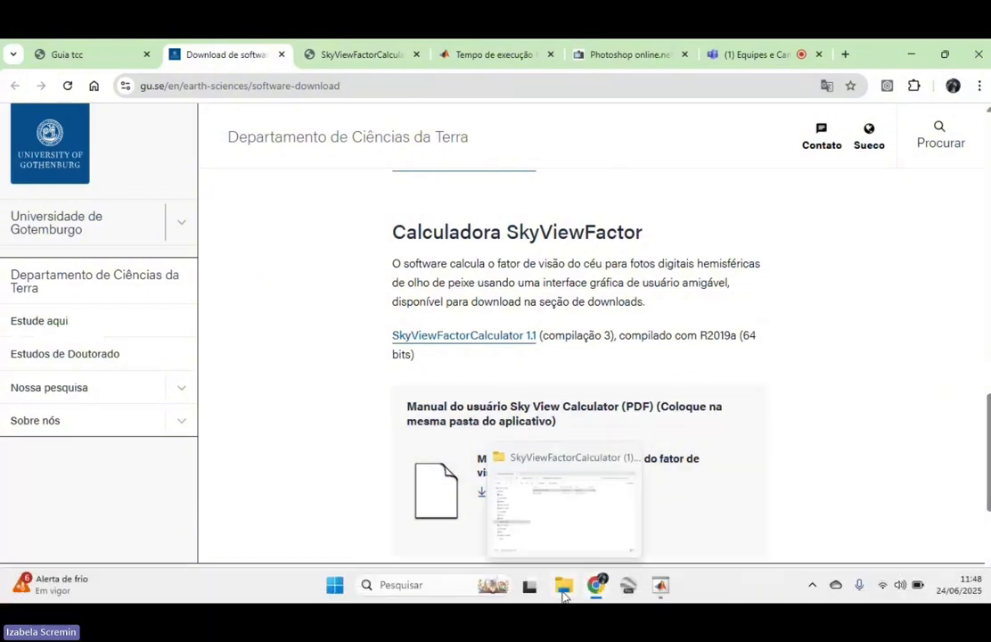
pyautogui.click(573, 526)
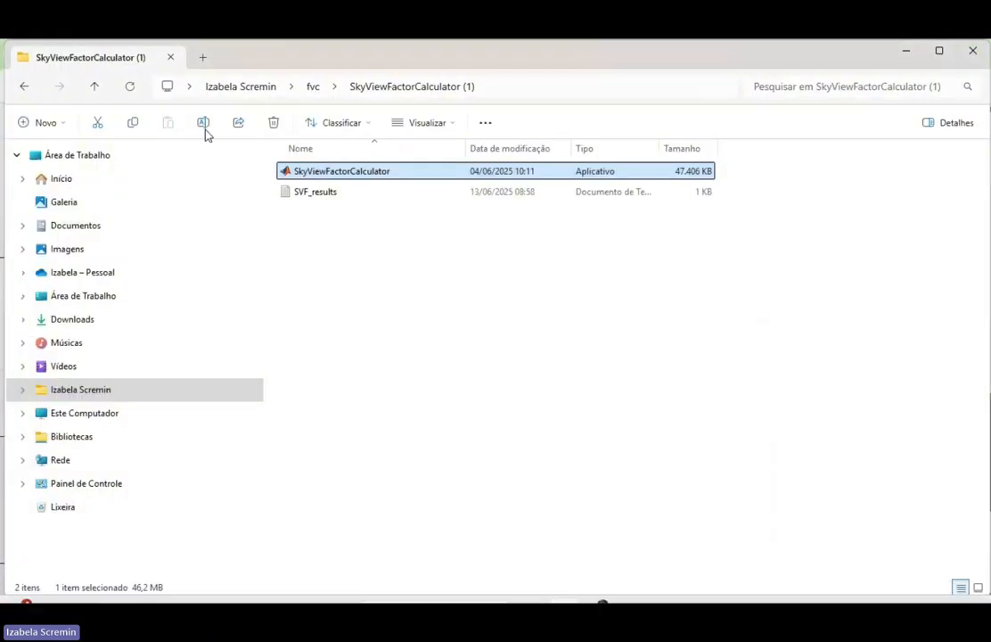
pyautogui.click(21, 86)
pyautogui.click(760, 348)
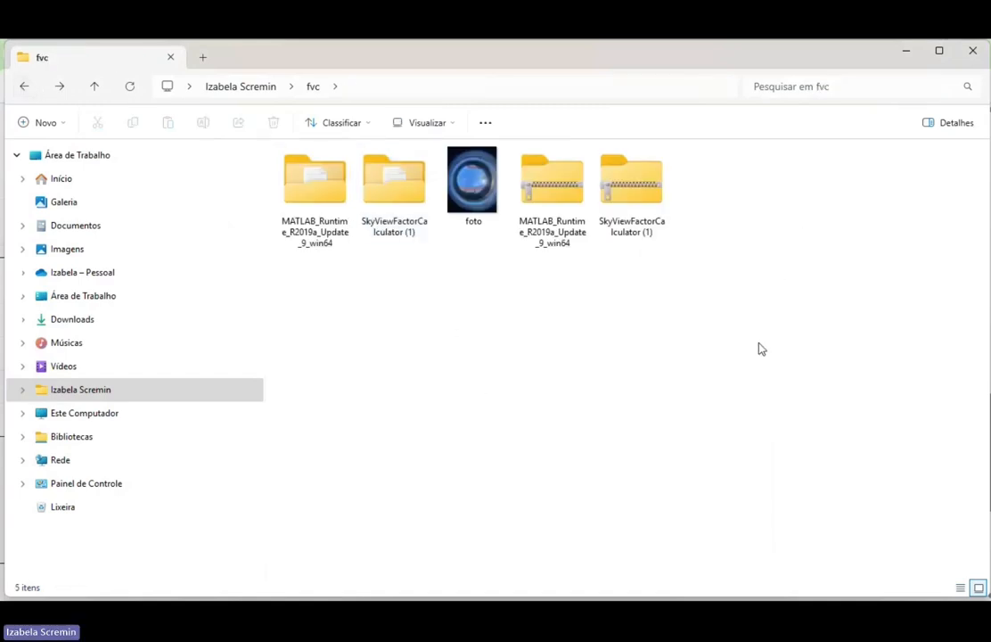
# Check the extraction option for the zipped SkyViewFactorCalculator (1) and MATLAB_Runtime_R2019a_Update_9_win64 archives without extracting them.
pyautogui.click(647, 200)
pyautogui.doubleClick(645, 194)
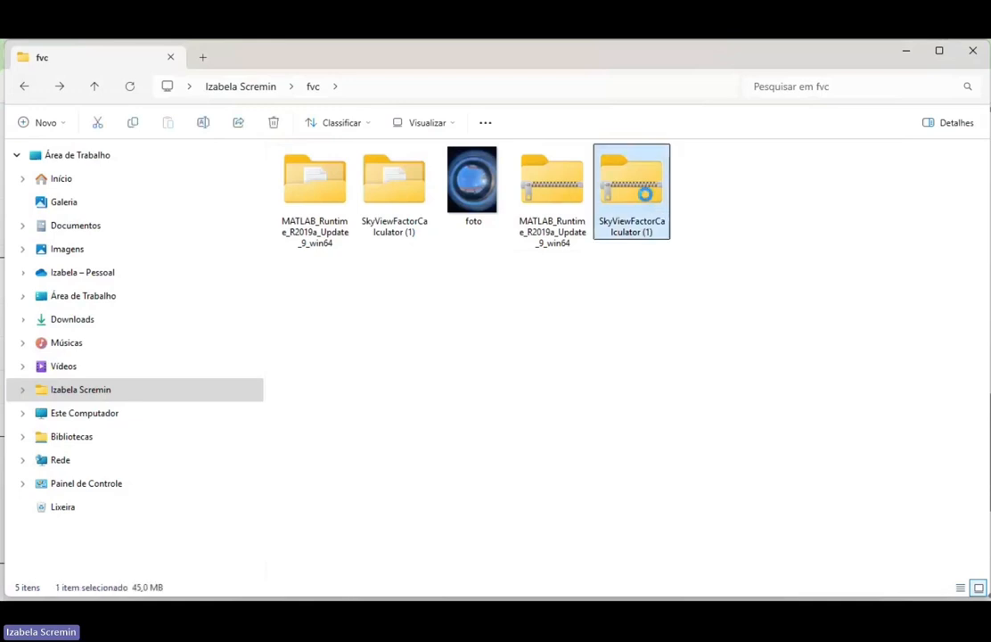
pyautogui.rightClick(645, 192)
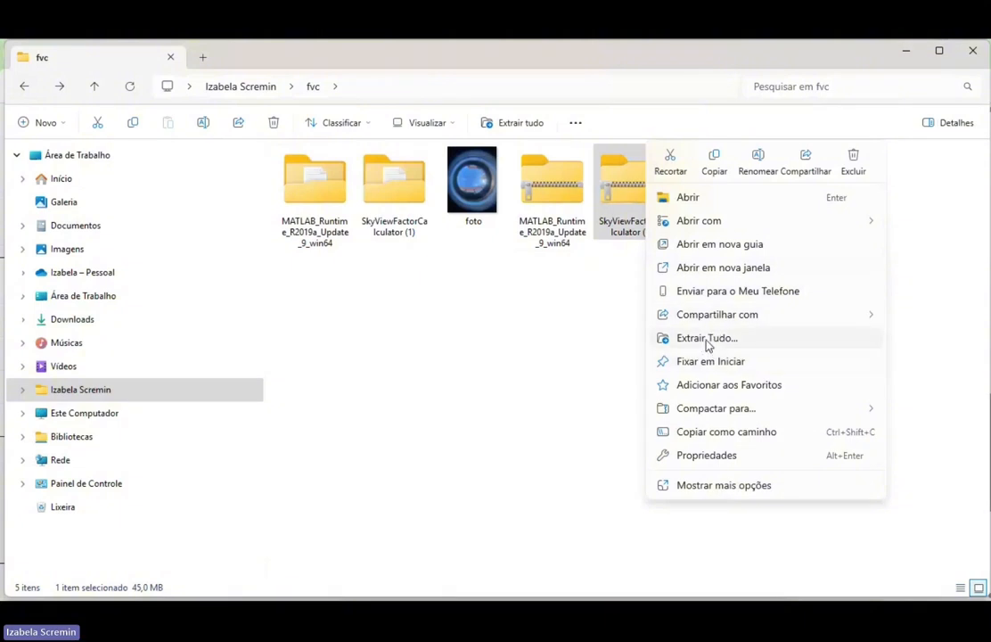
pyautogui.click(597, 289)
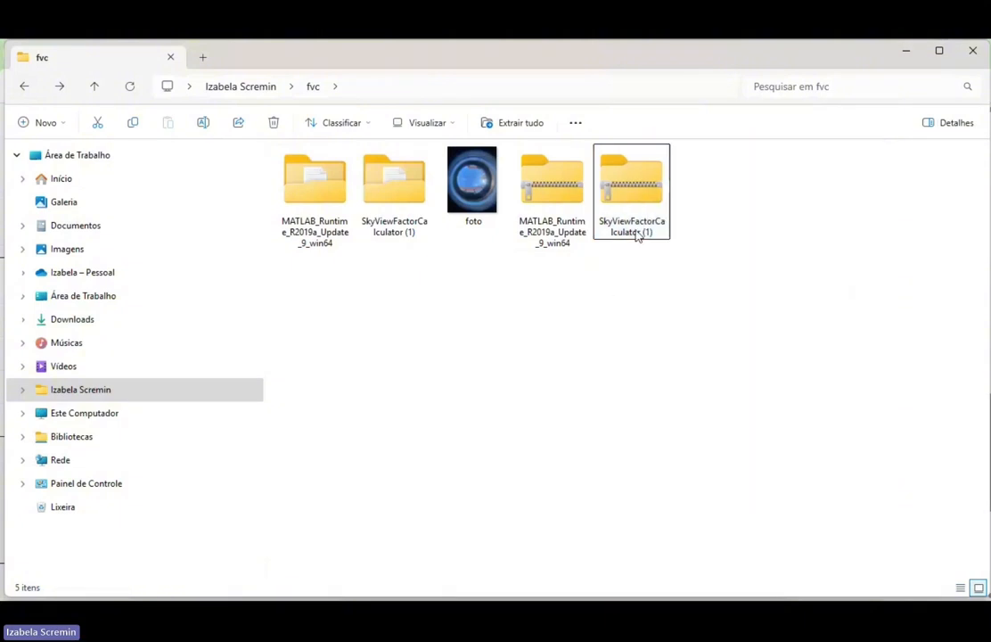
pyautogui.click(563, 209)
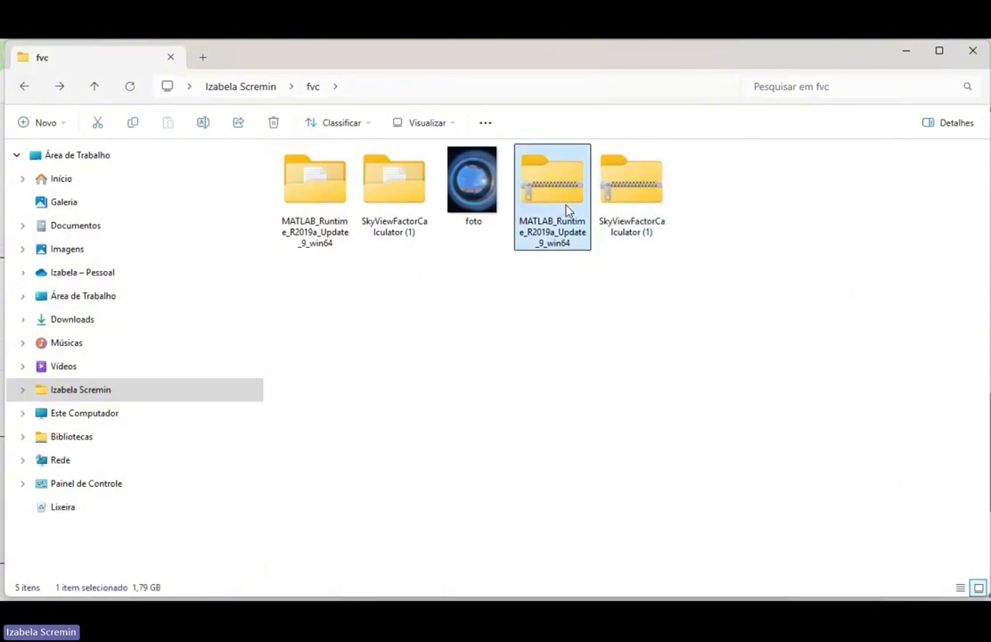
pyautogui.rightClick(572, 233)
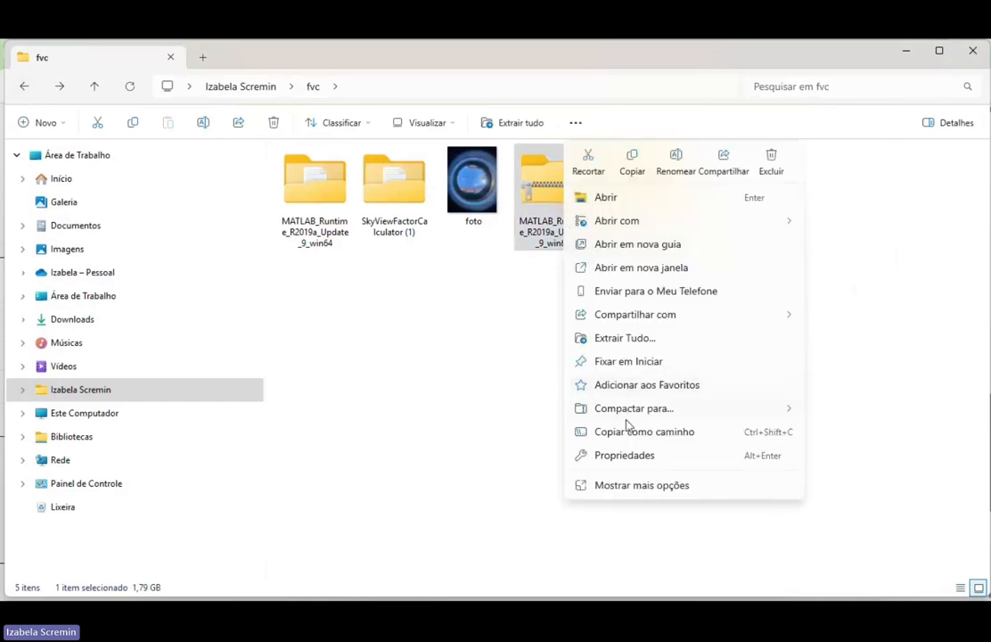
pyautogui.click(503, 343)
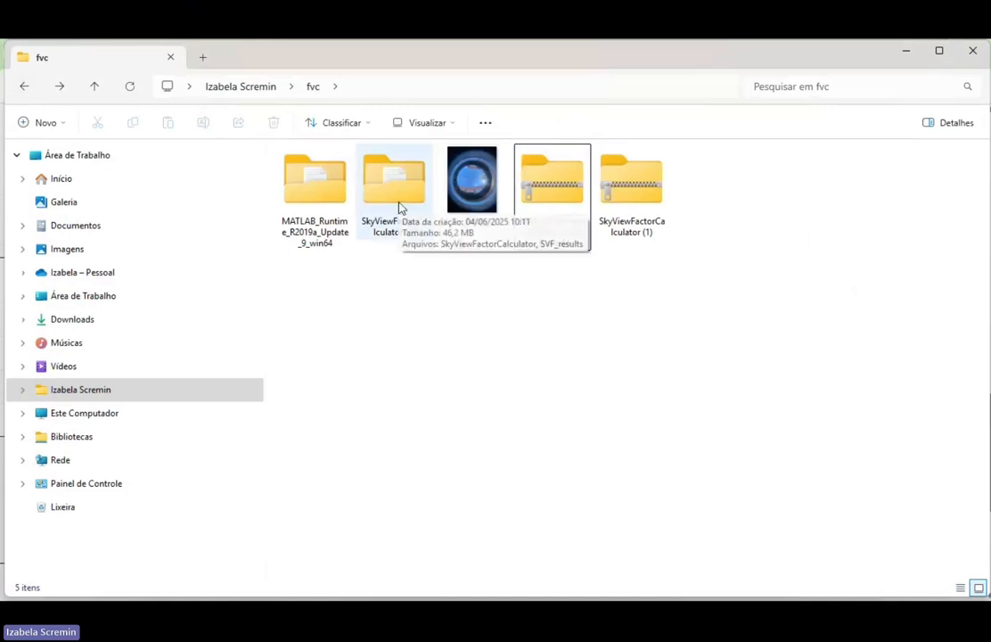
# Look up the setup application in the extracted MATLAB_Runtime_R2019a_Update_9_win64 folder and return to the fvc folder.
pyautogui.click(334, 204)
pyautogui.doubleClick(334, 204)
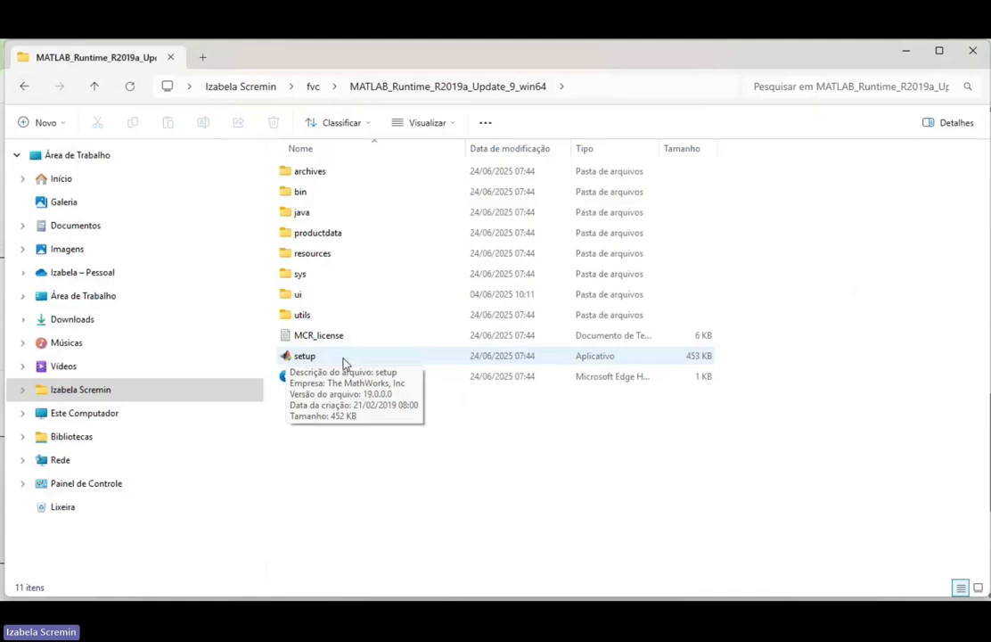
pyautogui.click(23, 87)
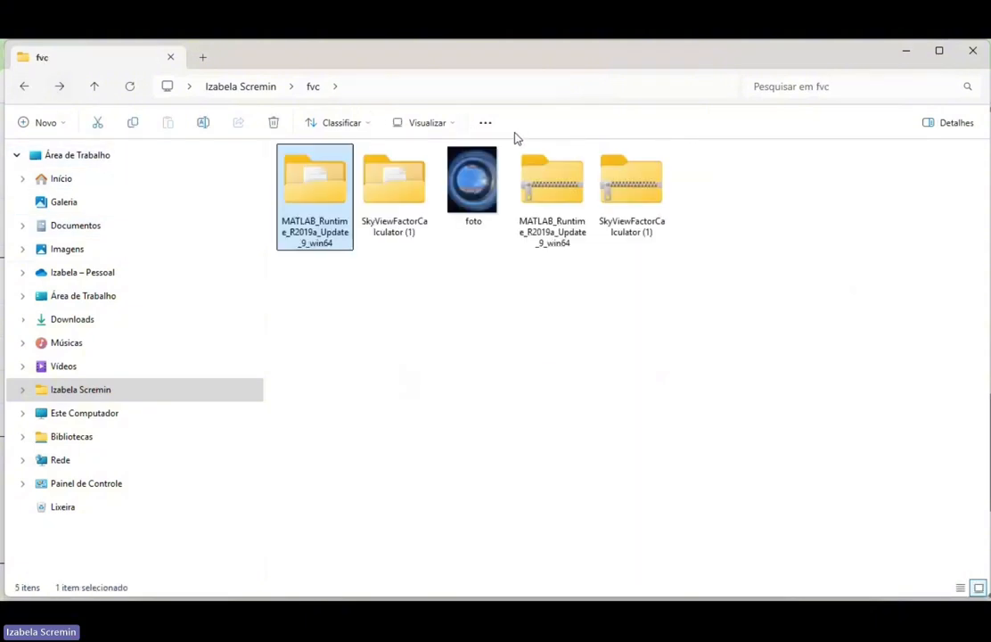
# Open the extracted SkyViewFactorCalculator (1) folder and bring the running calculator's start window forward, moving it lower over the folder.
pyautogui.doubleClick(408, 190)
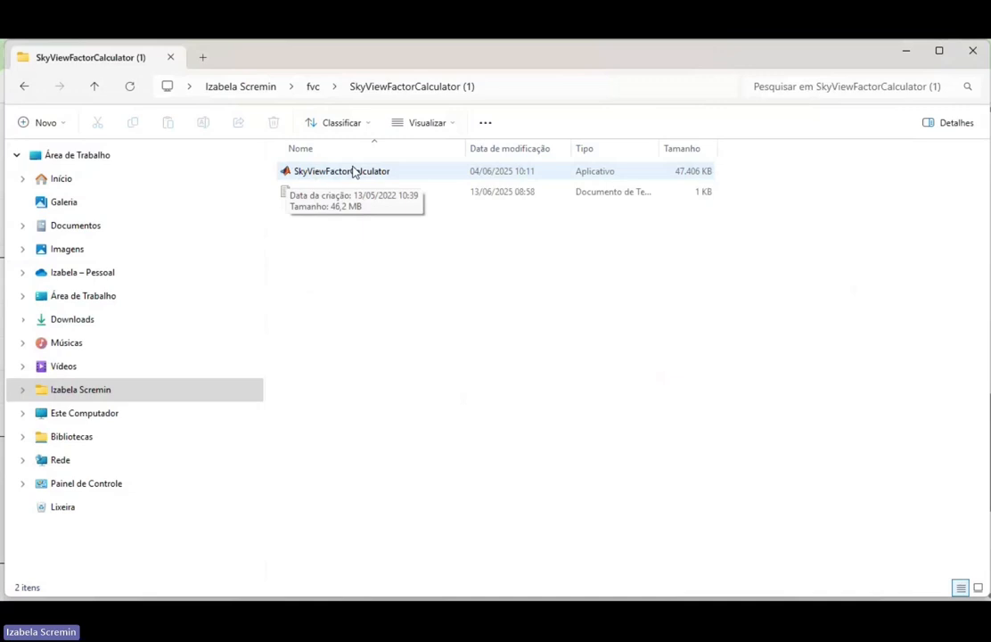
pyautogui.click(661, 587)
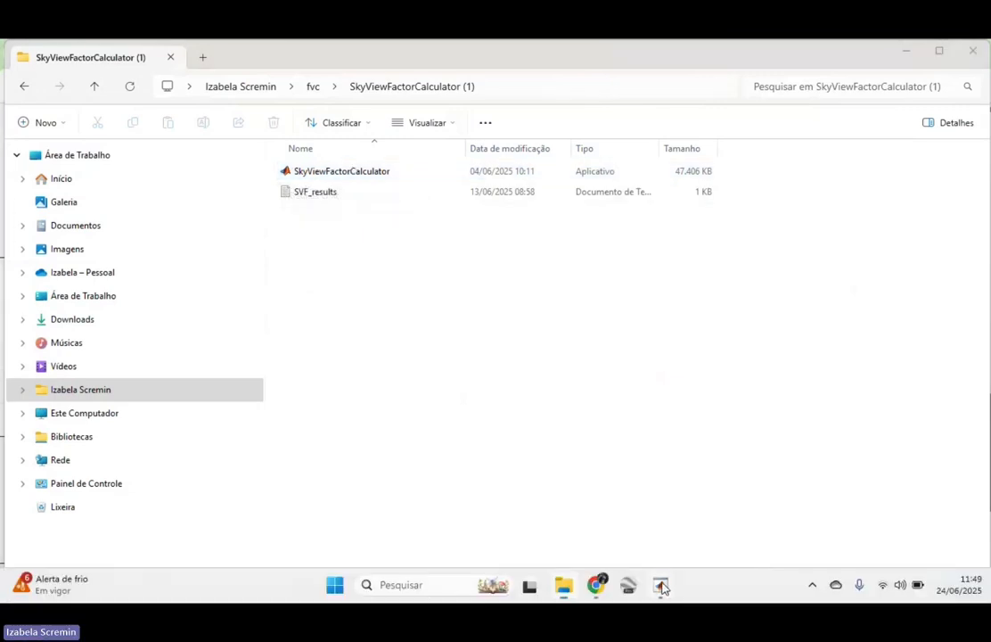
pyautogui.moveTo(568, 80); pyautogui.dragTo(575, 196)
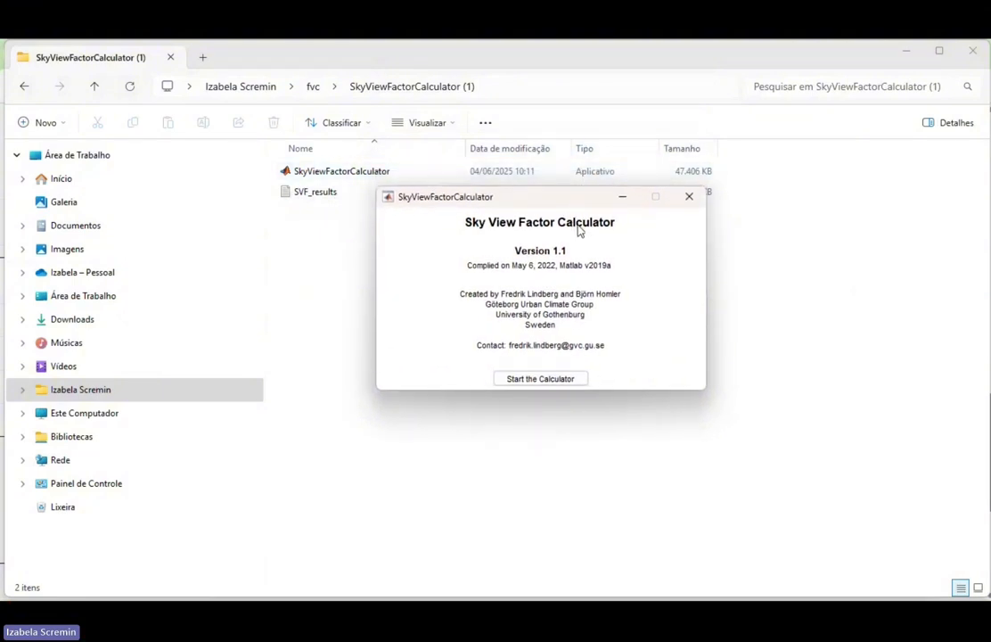
# Switch to Chrome and examine the editors offered on the montagemdefotos.com.br Photoshop online page.
pyautogui.moveTo(597, 594)
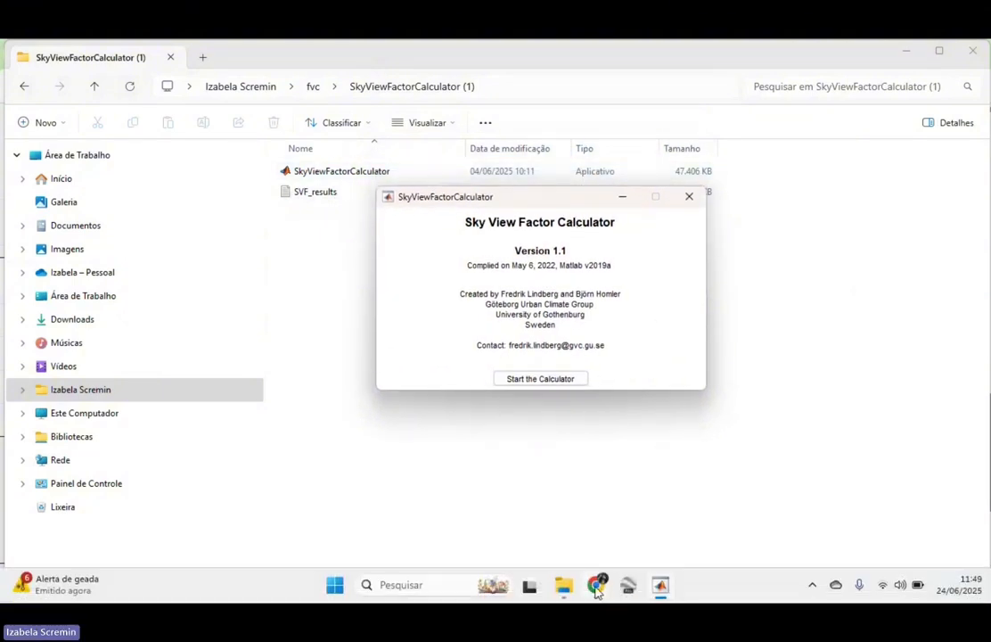
pyautogui.click(550, 508)
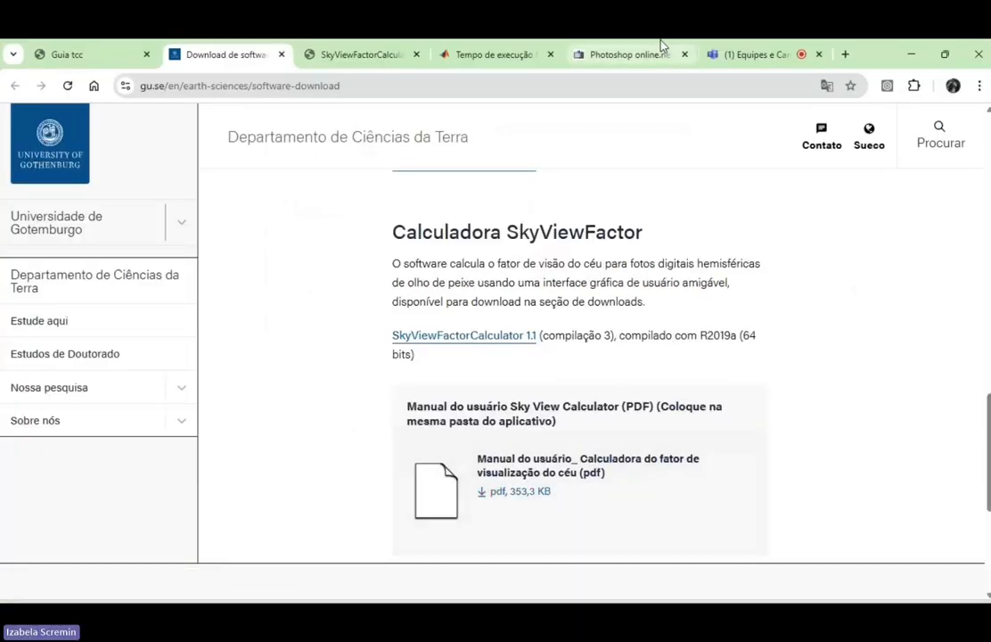
pyautogui.click(662, 47)
pyautogui.scroll(-3, 876, 212)
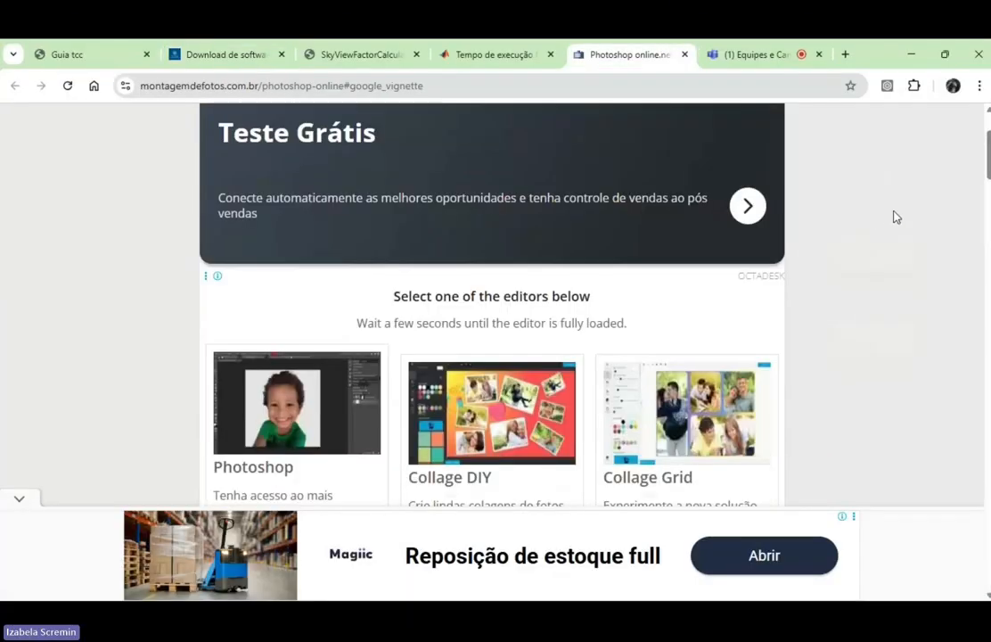
pyautogui.scroll(-2, 897, 214)
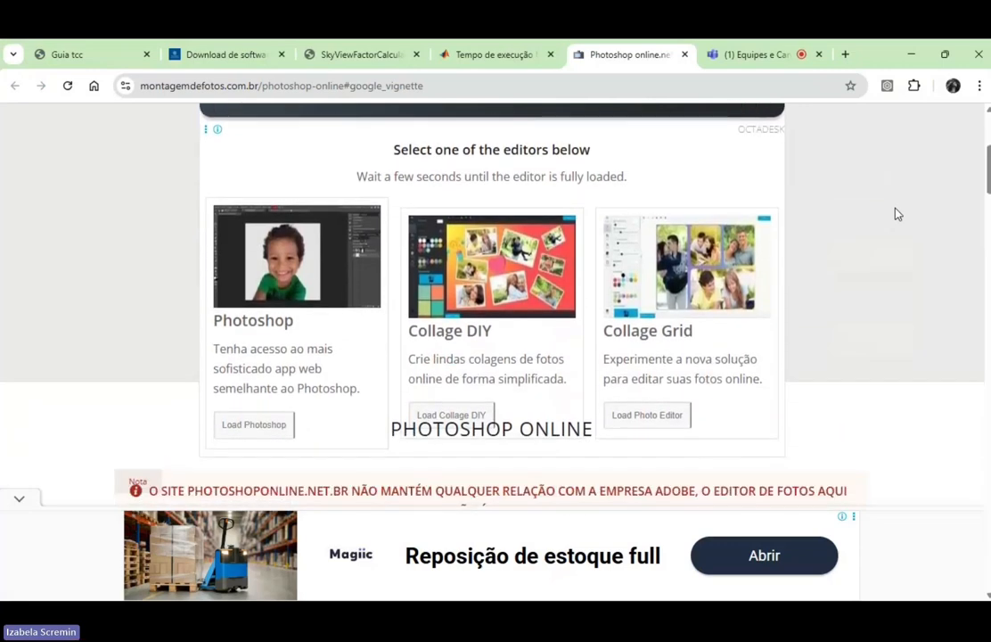
pyautogui.scroll(3, 897, 214)
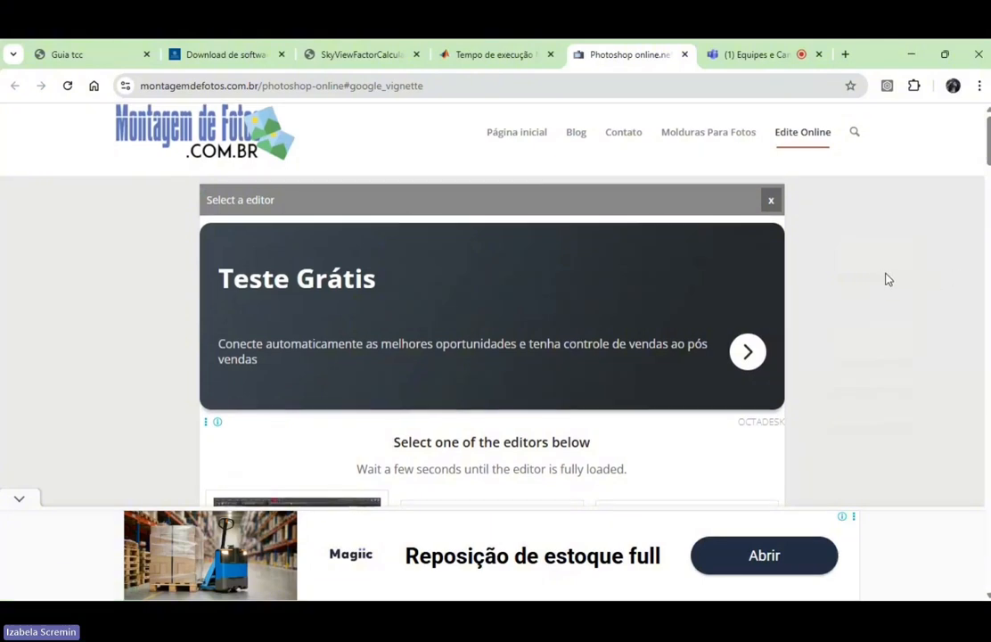
# Load the Photoshop editor from the editor choices and collapse the advertising banner covering the page.
pyautogui.scroll(-3, 887, 279)
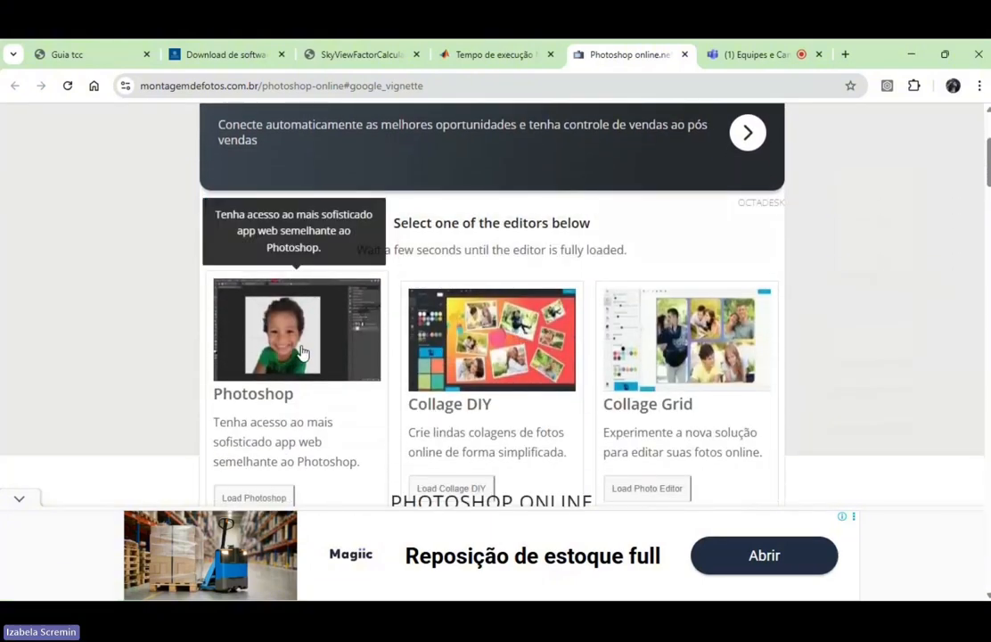
pyautogui.click(303, 352)
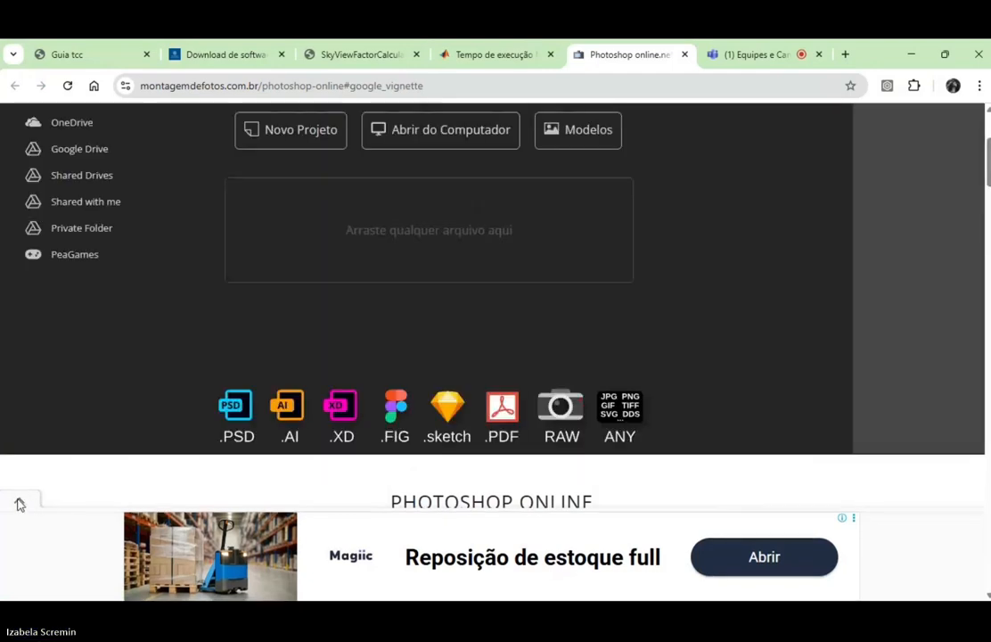
pyautogui.click(19, 504)
pyautogui.scroll(3, 677, 316)
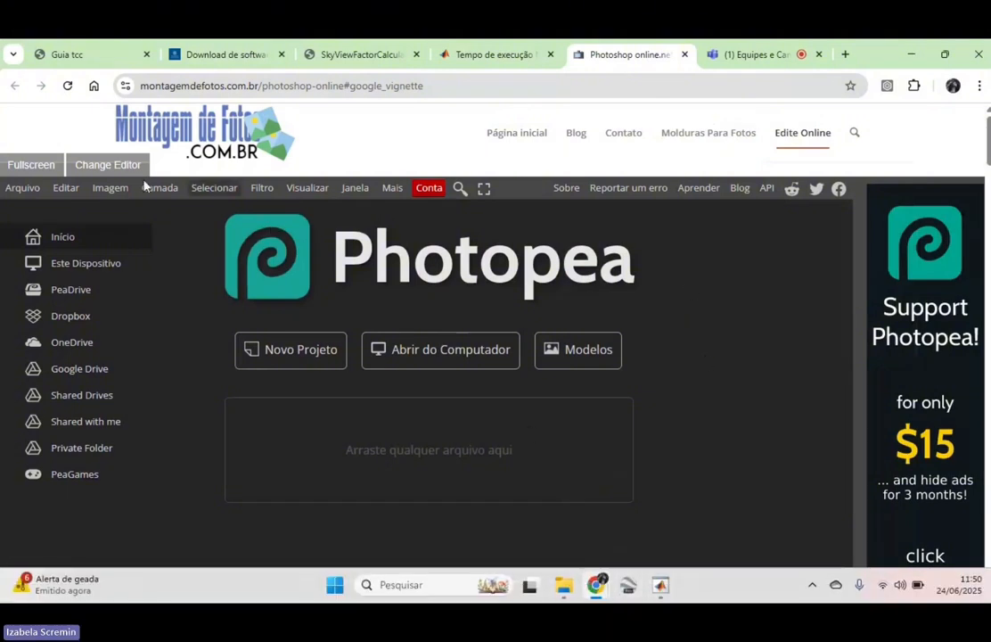
# Open the foto image from the fvc folder of File Explorer in the online editor in Chrome.
pyautogui.click(25, 188)
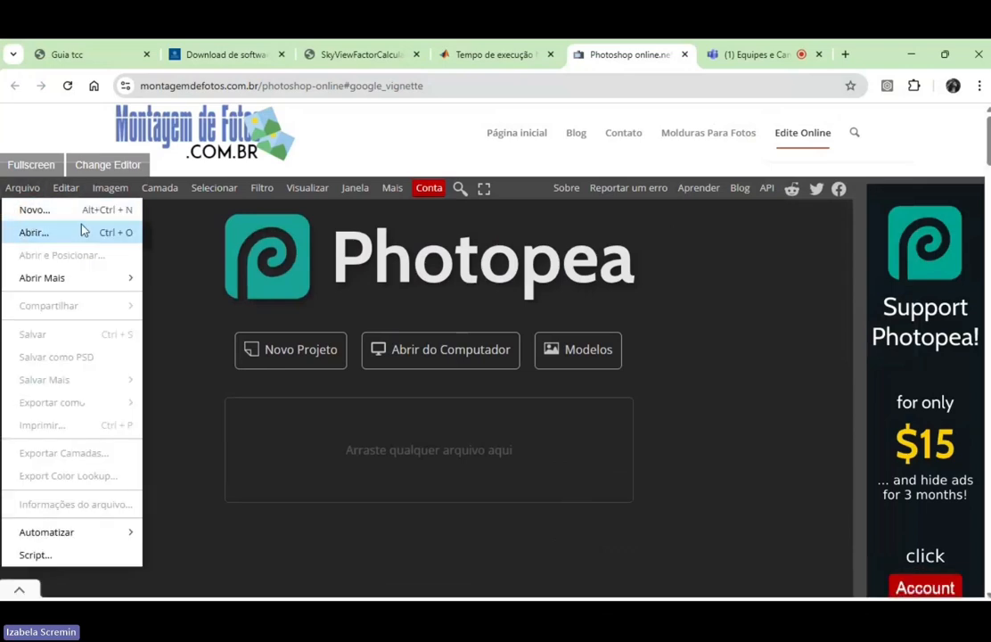
pyautogui.click(790, 352)
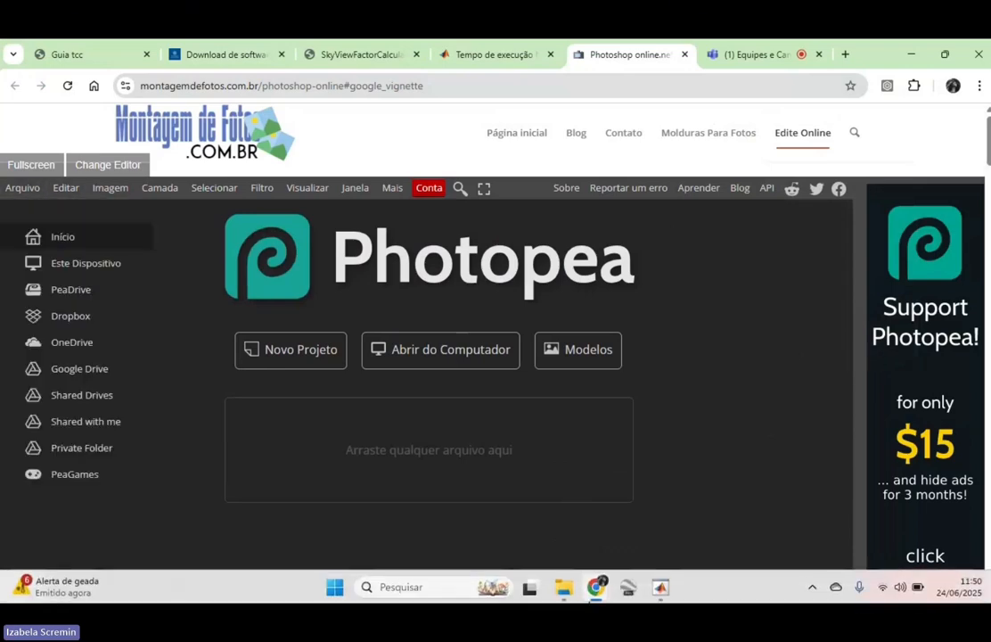
pyautogui.click(563, 596)
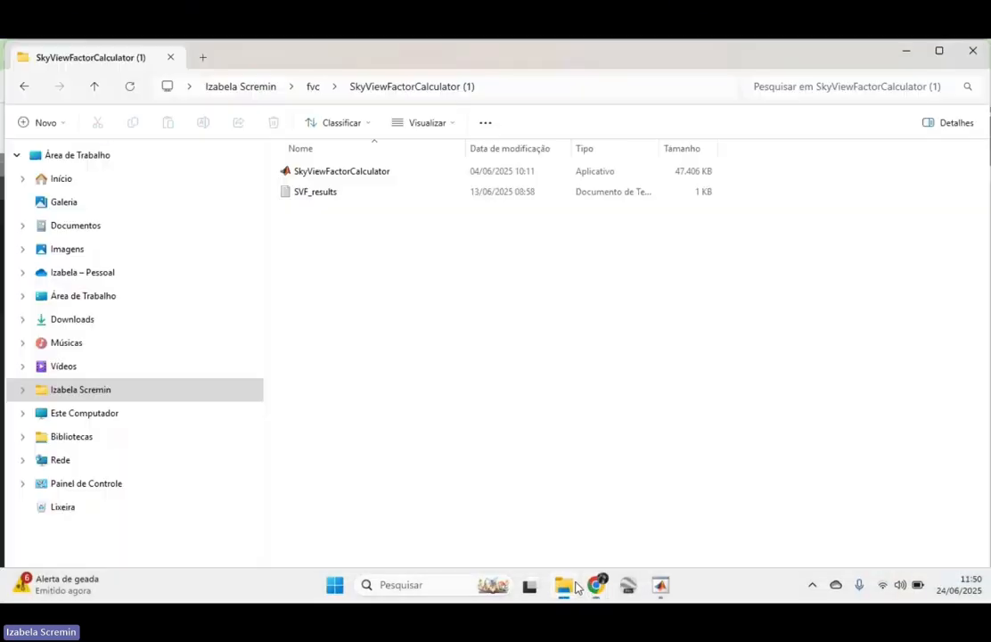
pyautogui.click(21, 88)
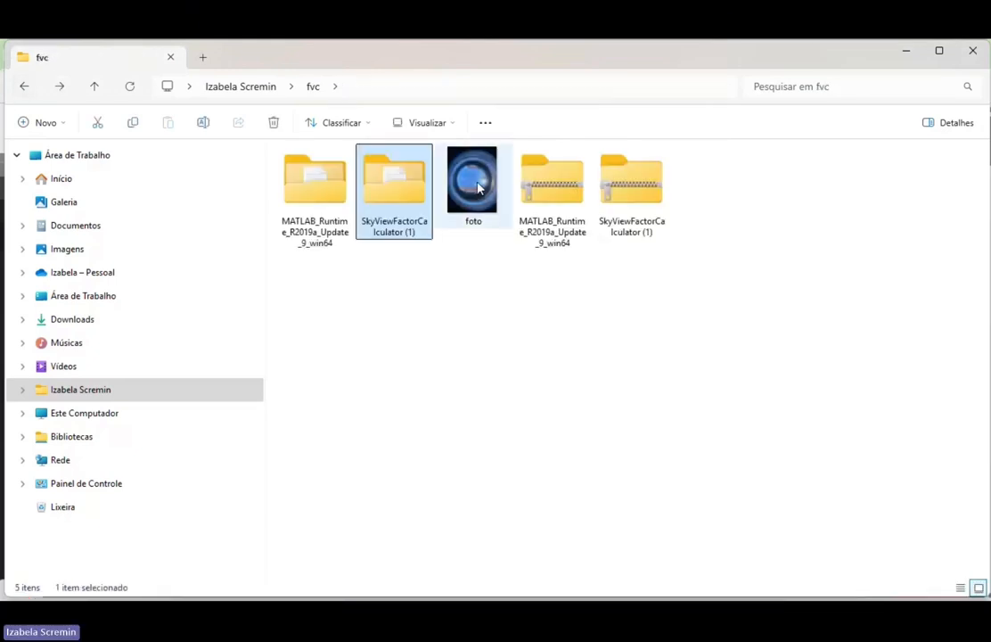
pyautogui.moveTo(476, 181); pyautogui.dragTo(512, 532)
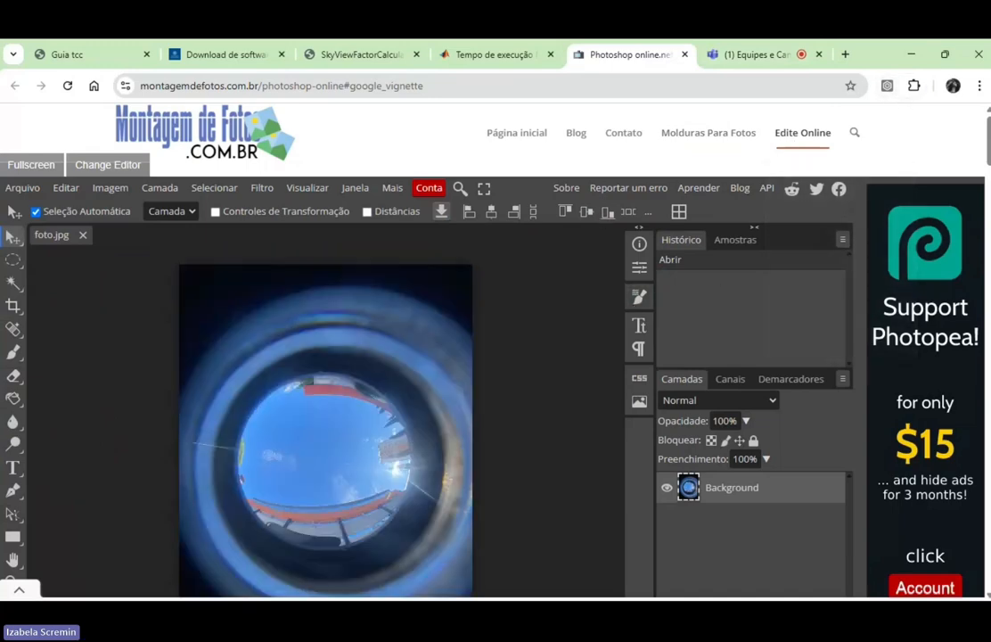
# Select the central fisheye circle of foto.jpg with an elliptical selection, undoing the misaligned first try and shifting the second to fit the circle's edge.
pyautogui.scroll(-2, 427, 356)
pyautogui.scroll(1, 427, 356)
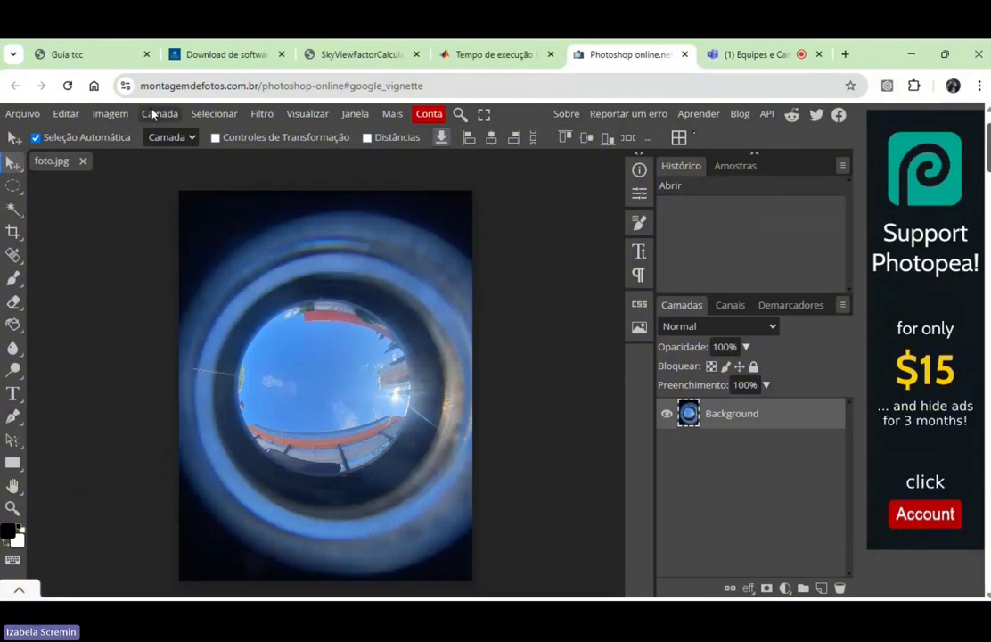
pyautogui.click(12, 187)
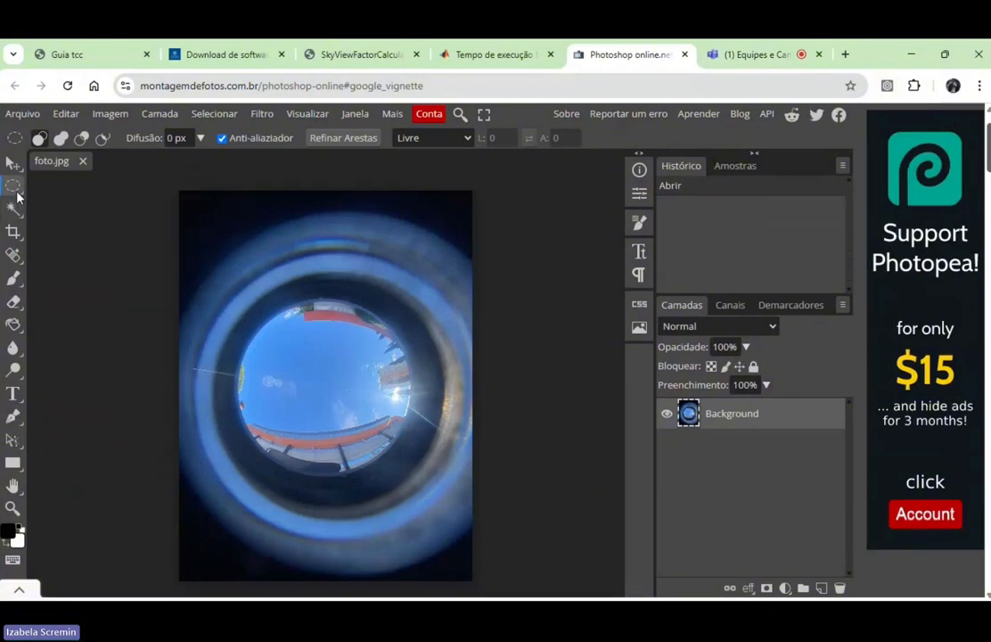
pyautogui.click(16, 190)
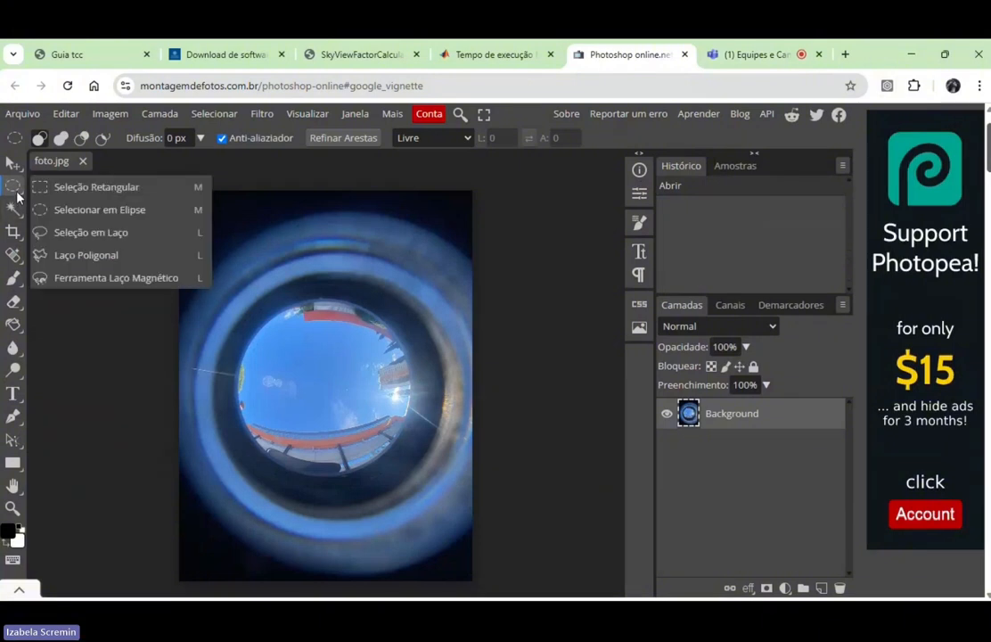
pyautogui.click(71, 211)
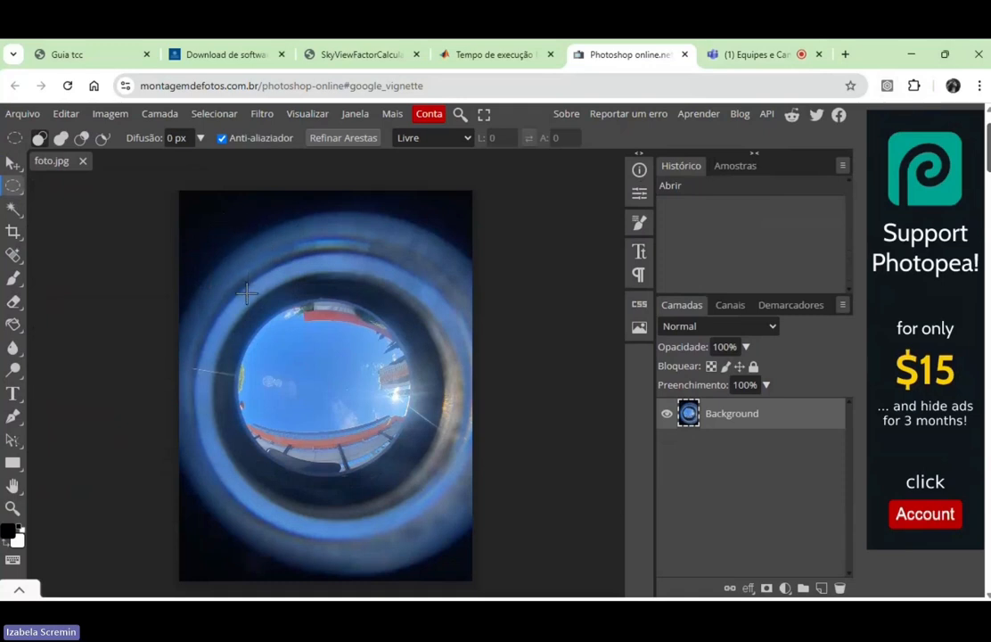
pyautogui.moveTo(222, 233); pyautogui.dragTo(435, 478)
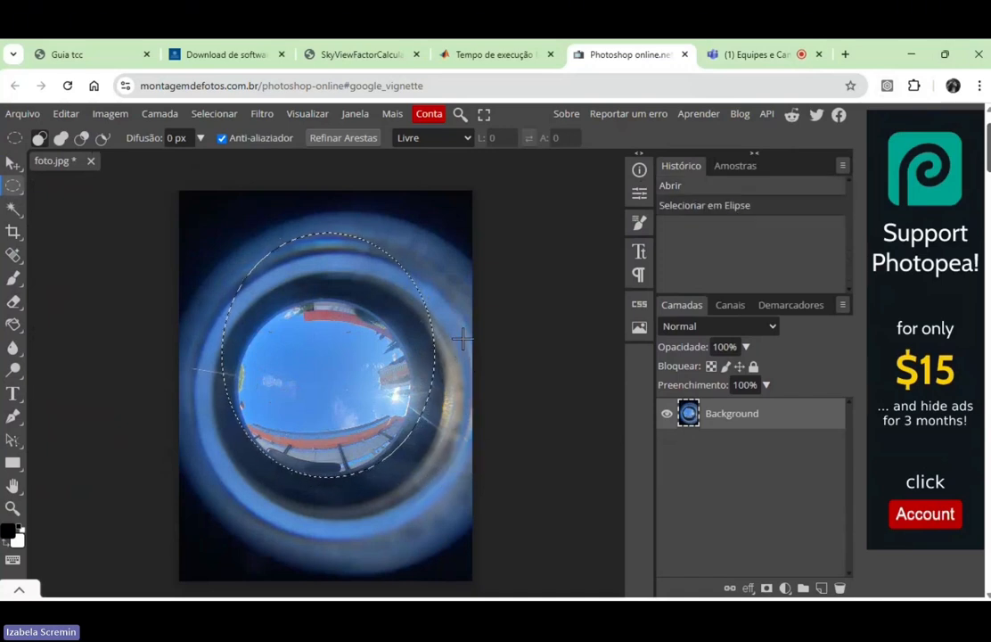
pyautogui.hotkey('ctrl', 'z')
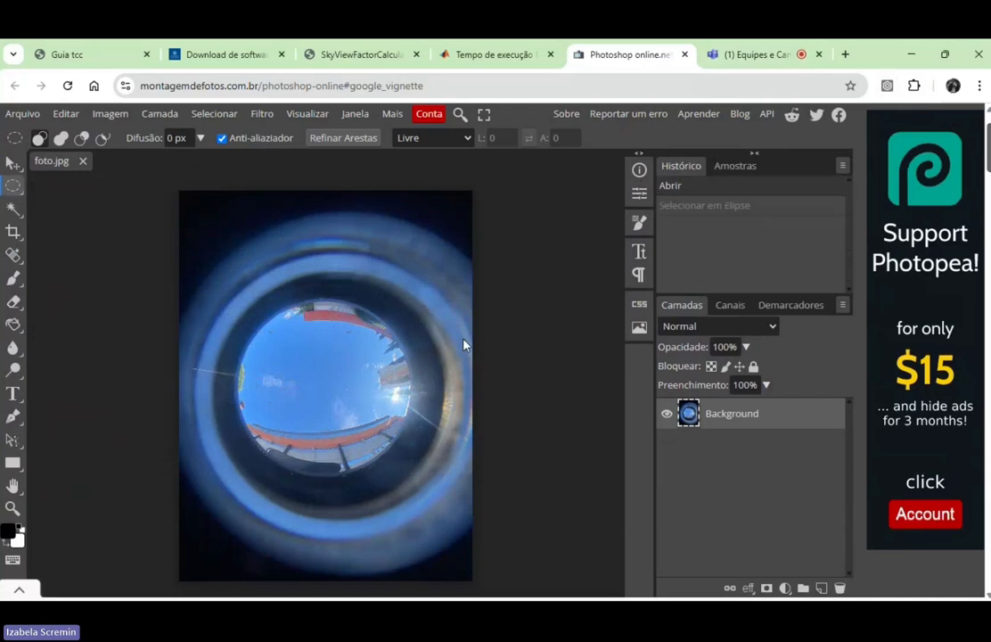
pyautogui.moveTo(241, 295); pyautogui.dragTo(420, 467)
pyautogui.moveTo(358, 409); pyautogui.dragTo(349, 413)
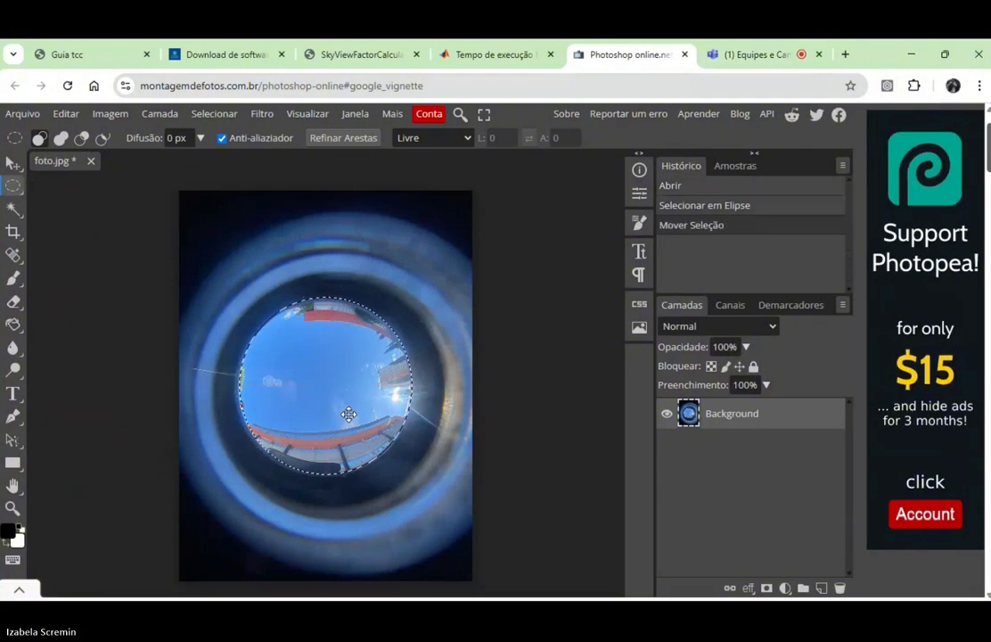
# Invert the elliptical selection and delete everything outside the fisheye circle.
pyautogui.click(221, 119)
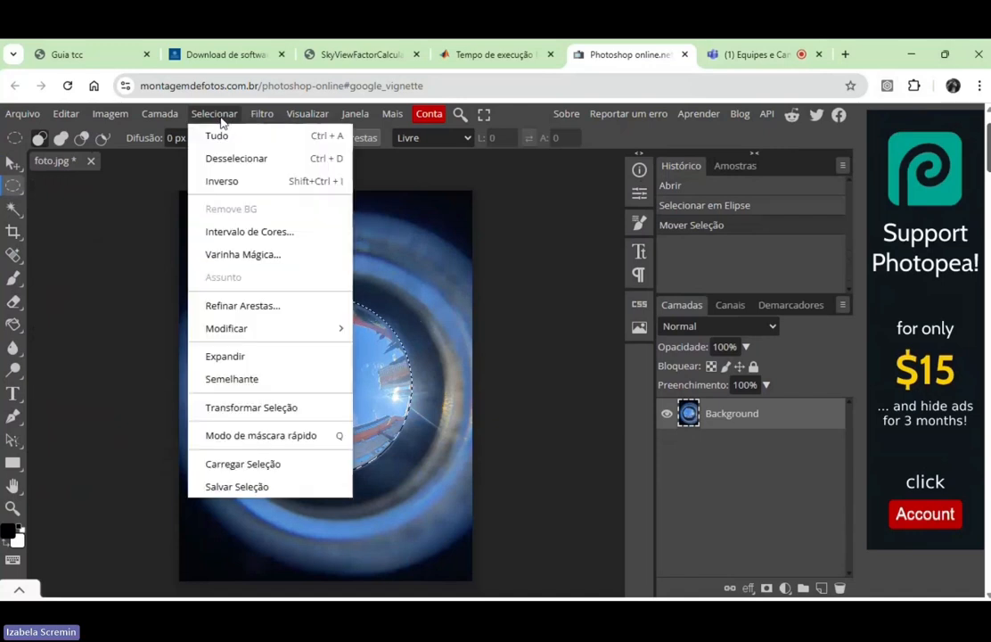
pyautogui.click(223, 182)
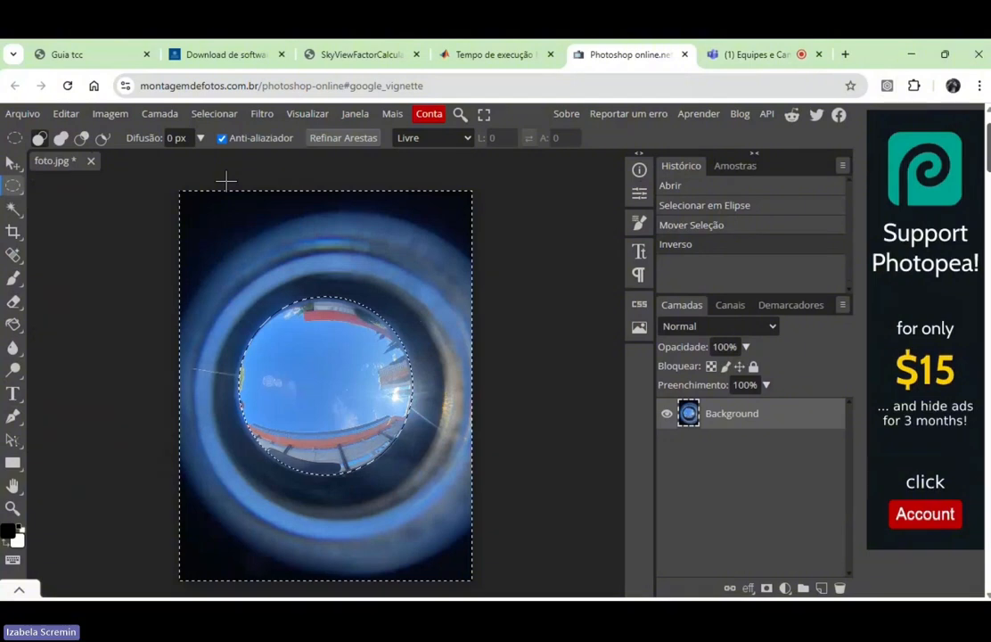
pyautogui.press('Delete')
pyautogui.press('Delete')
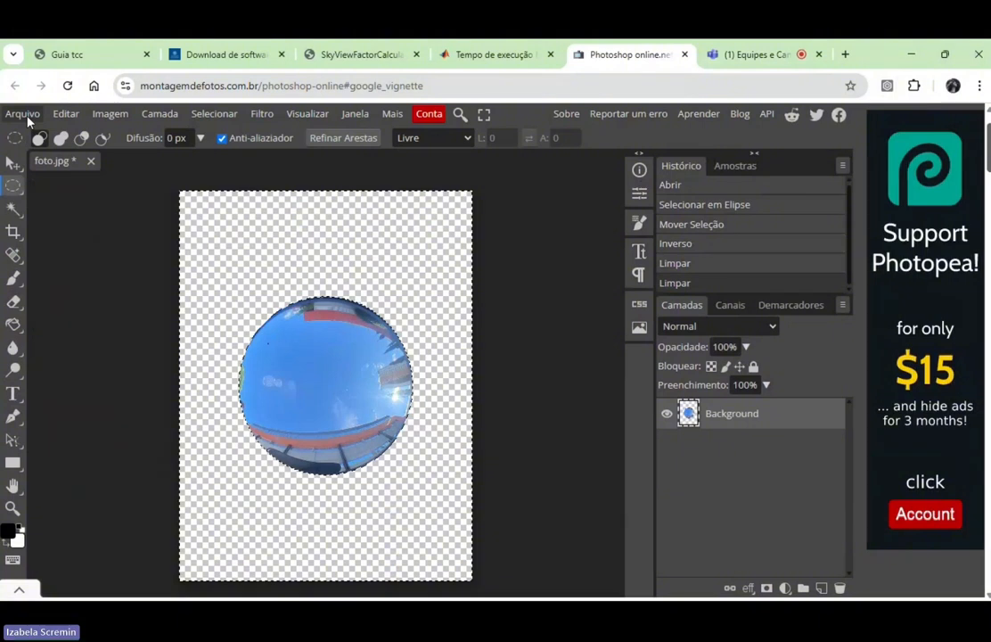
# Export the cut-out circle as a JPG named foto, 1200 by 1600 px at 100% quality.
pyautogui.click(27, 117)
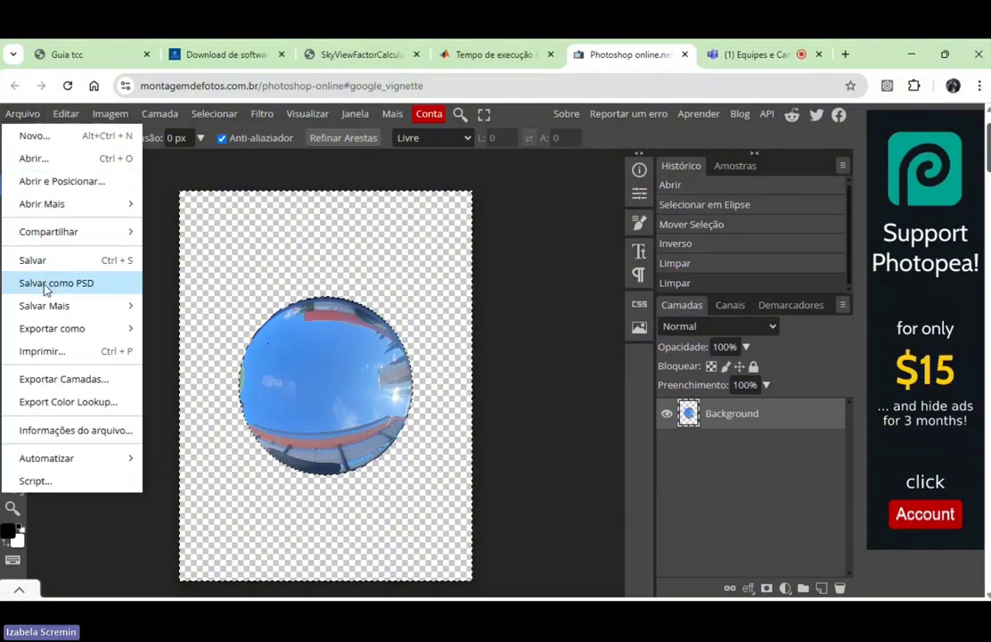
pyautogui.moveTo(48, 331)
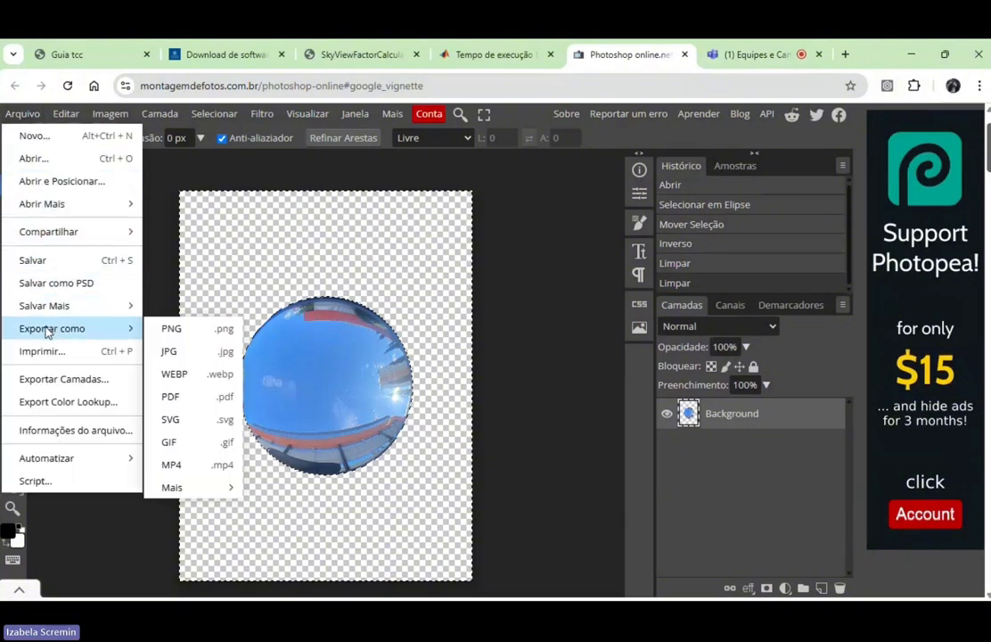
pyautogui.click(175, 355)
pyautogui.scroll(-1, 353, 345)
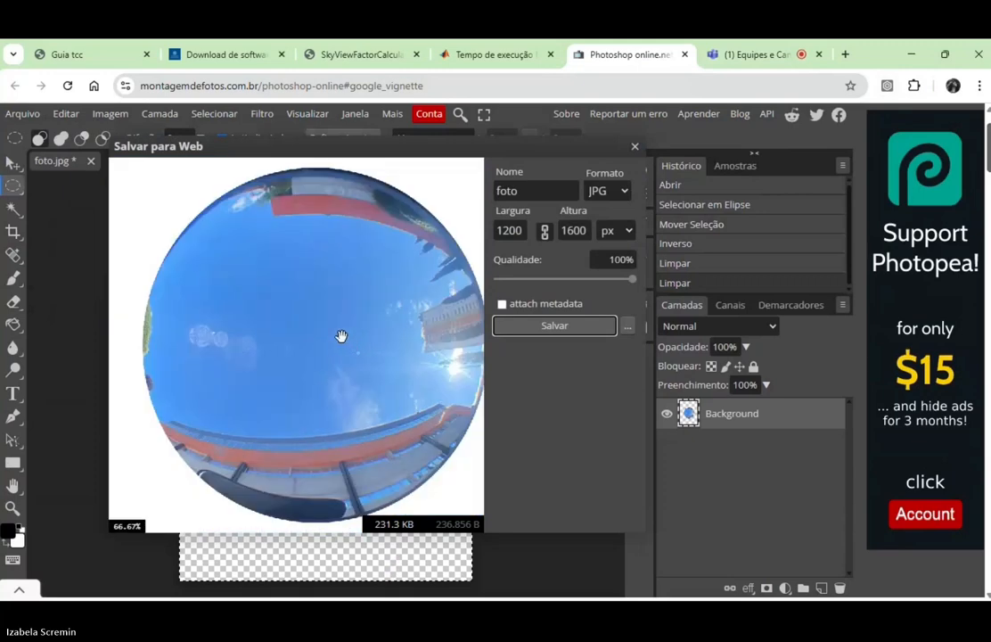
pyautogui.click(555, 326)
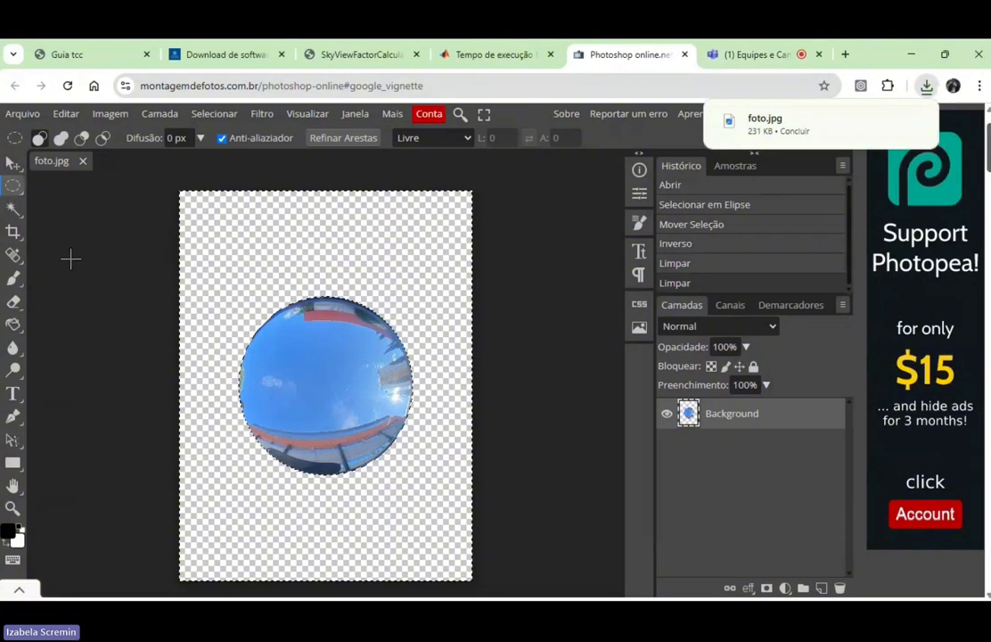
# Choose the polygonal lasso and enlarge the view of the cut-out circle until it nearly fills the canvas.
pyautogui.rightClick(15, 192)
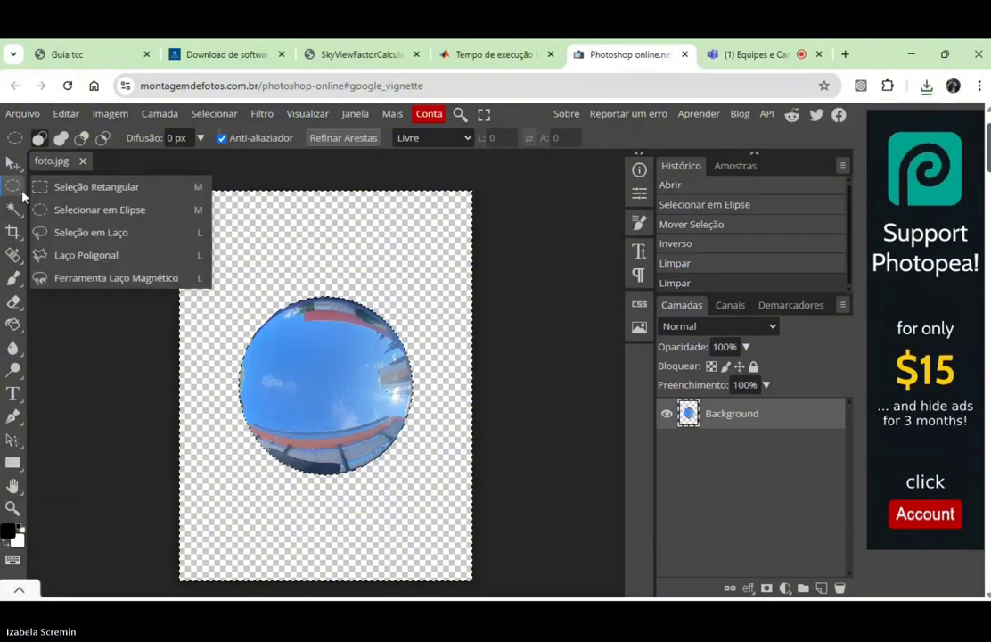
pyautogui.click(87, 256)
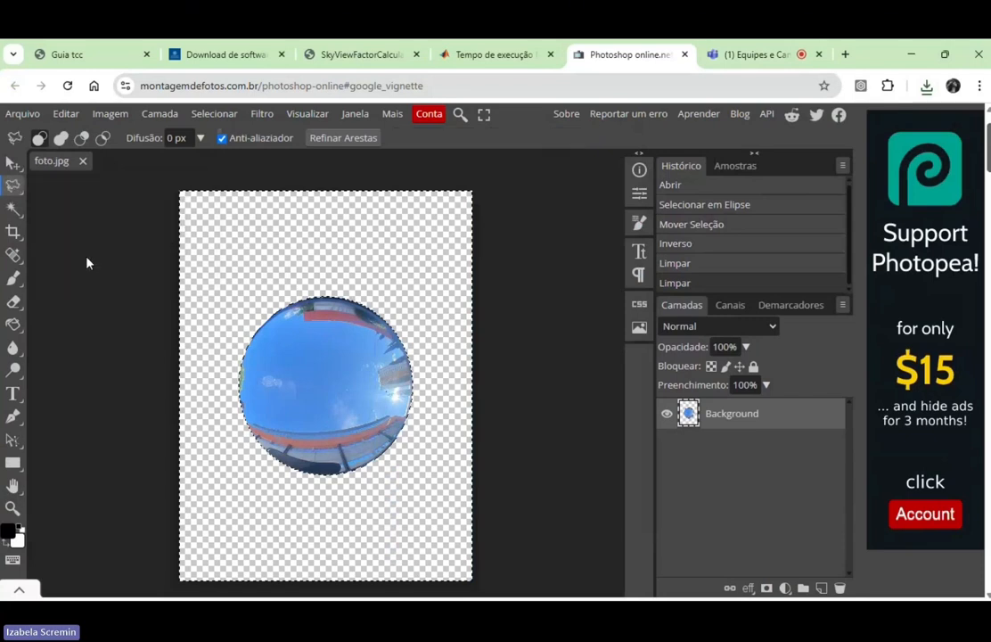
pyautogui.click(13, 507)
pyautogui.click(302, 388)
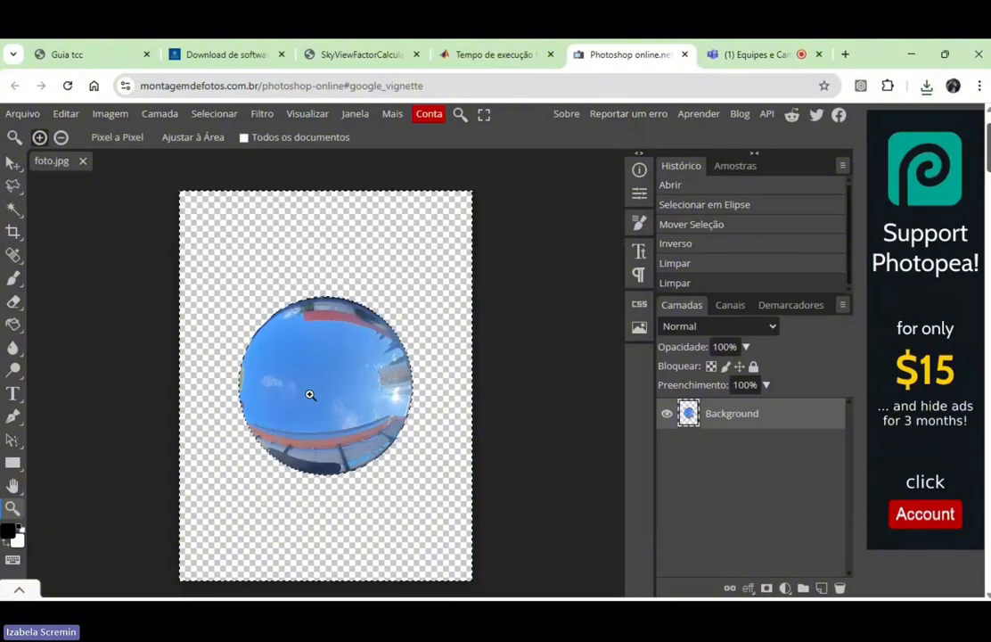
pyautogui.click(311, 388)
pyautogui.click(312, 387)
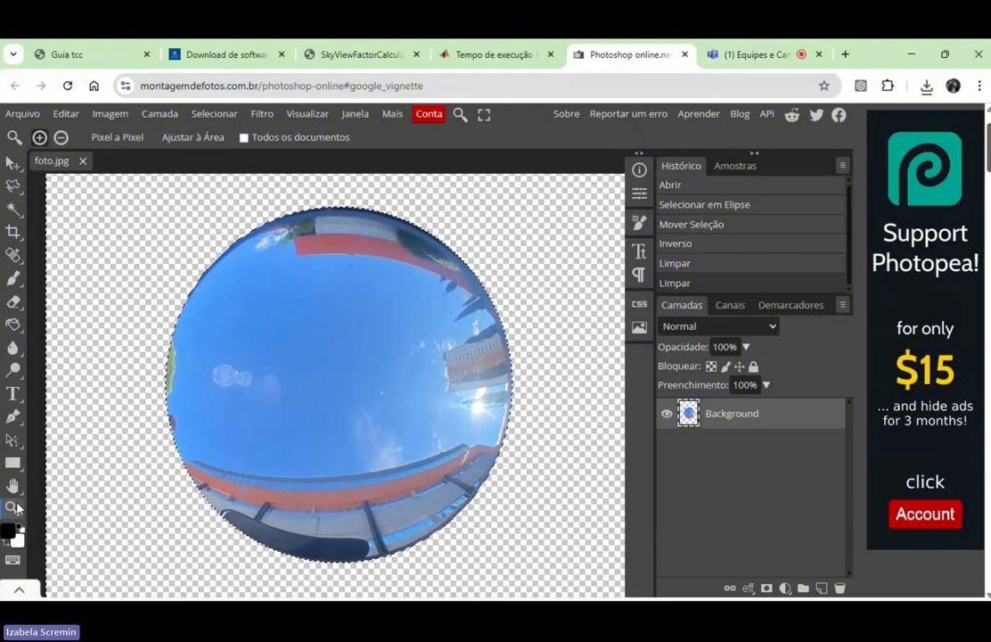
pyautogui.click(321, 368)
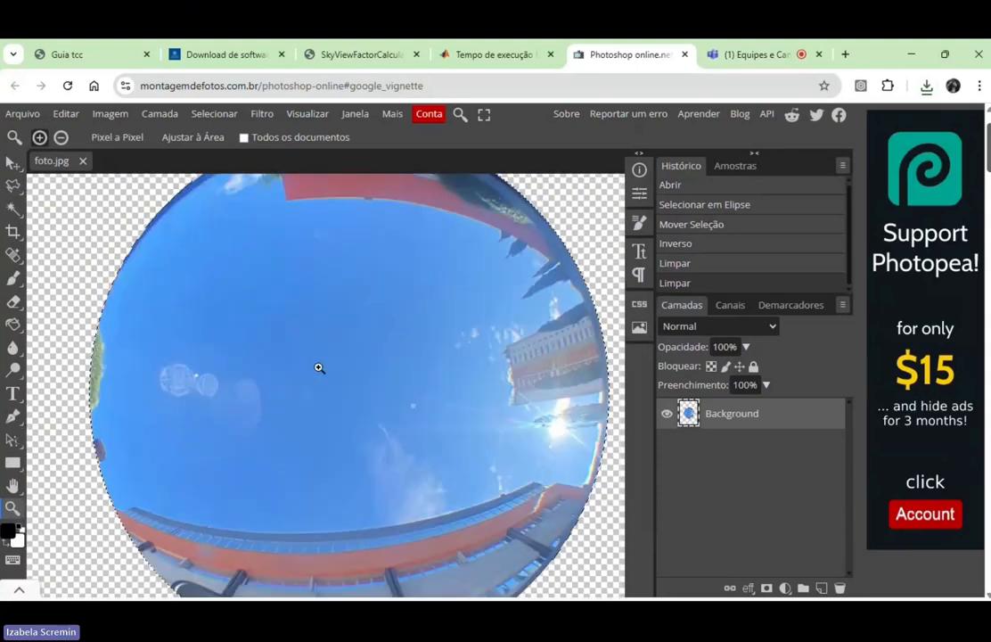
pyautogui.click(329, 294)
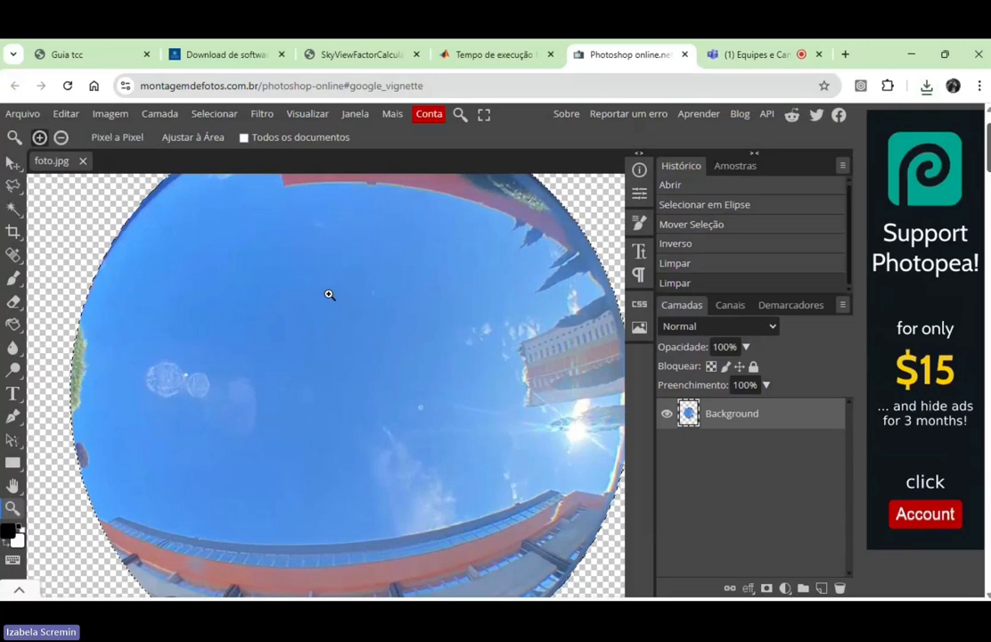
pyautogui.click(329, 321)
pyautogui.click(336, 343)
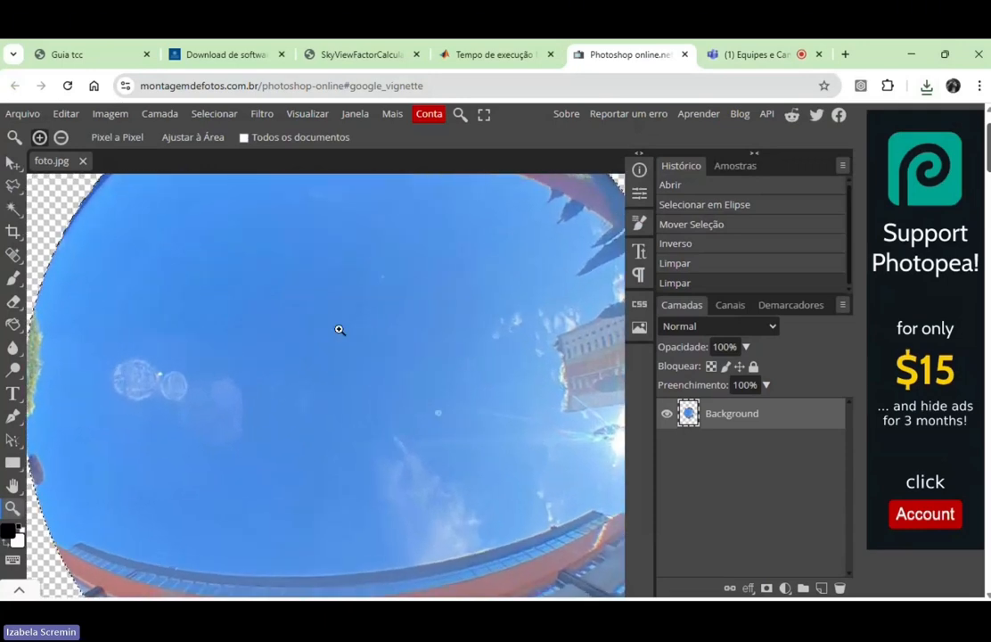
pyautogui.click(341, 285)
pyautogui.click(345, 227)
pyautogui.click(348, 199)
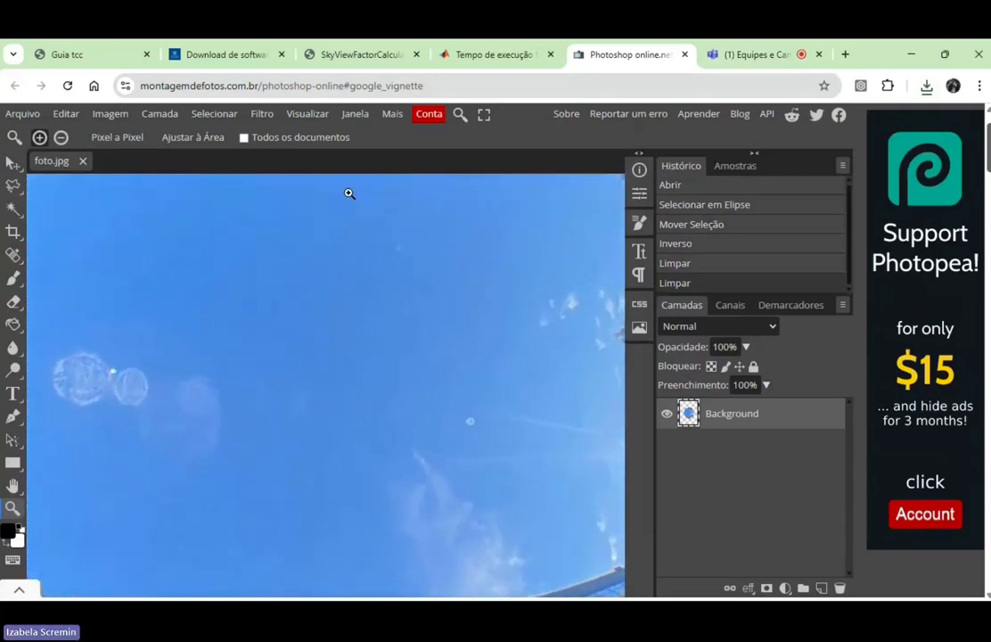
pyautogui.click(352, 372)
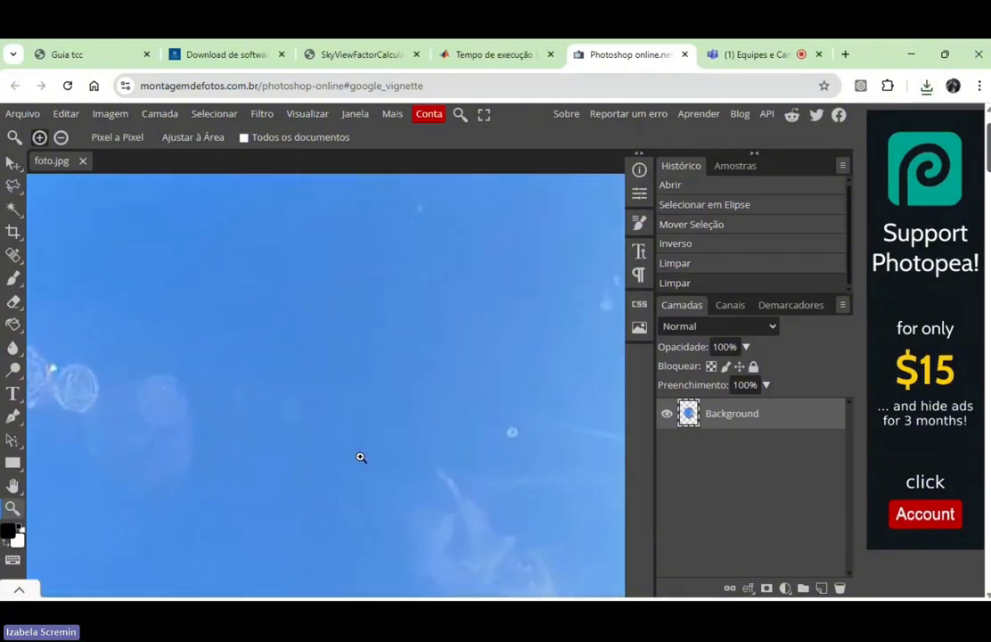
pyautogui.moveTo(360, 288); pyautogui.dragTo(323, 425)
pyautogui.rightClick(352, 349)
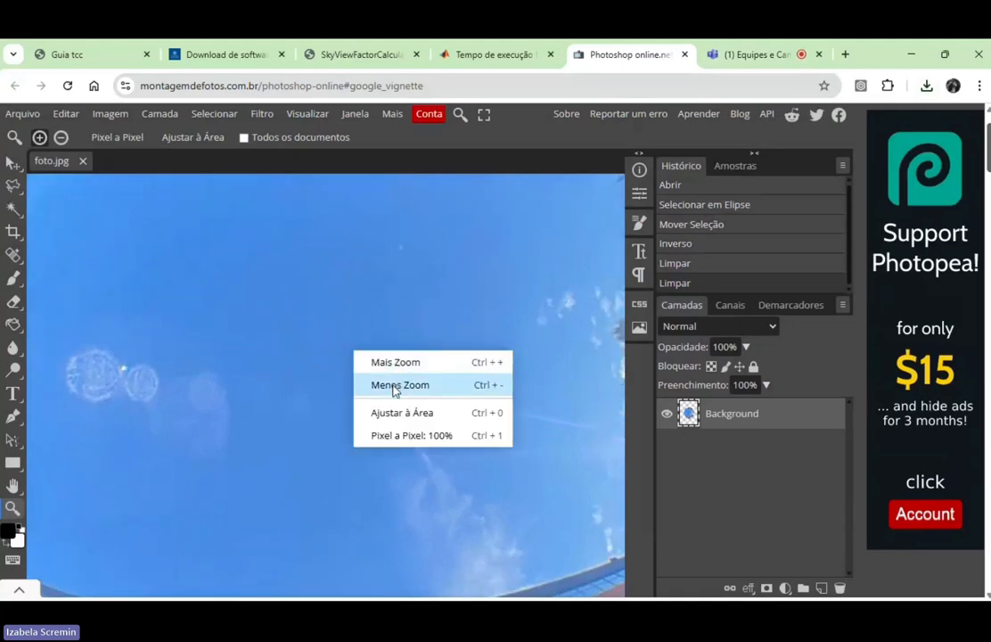
pyautogui.click(393, 386)
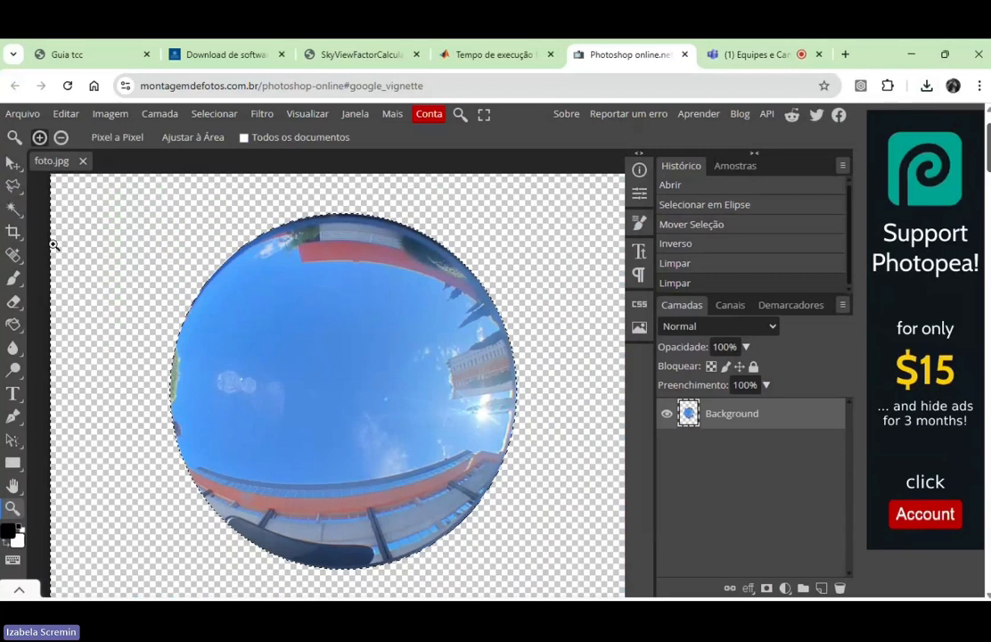
# Outline the sky area inside the circle with the polygonal lasso, following the edges of the buildings and trees.
pyautogui.click(16, 186)
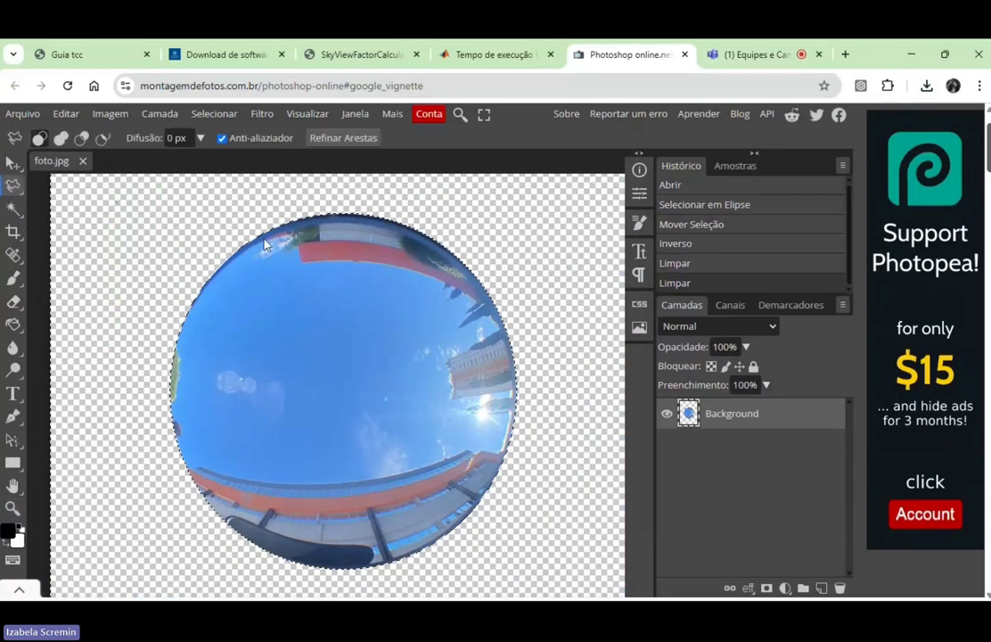
pyautogui.rightClick(14, 186)
pyautogui.click(59, 254)
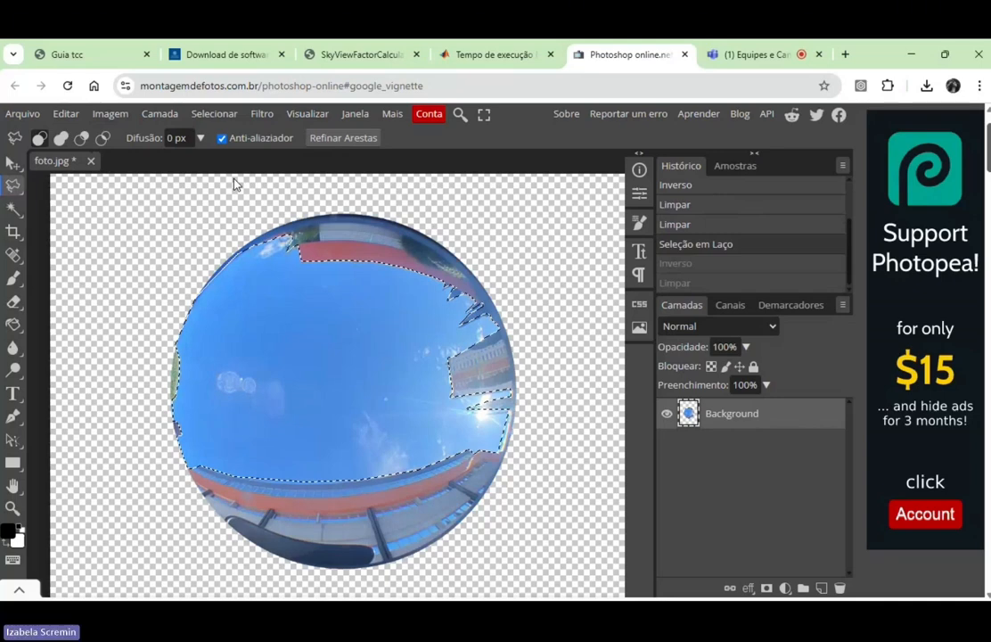
# Clear the selected sky area inside the fisheye circle and fill it with white using the Paint Bucket.
pyautogui.press('Delete')
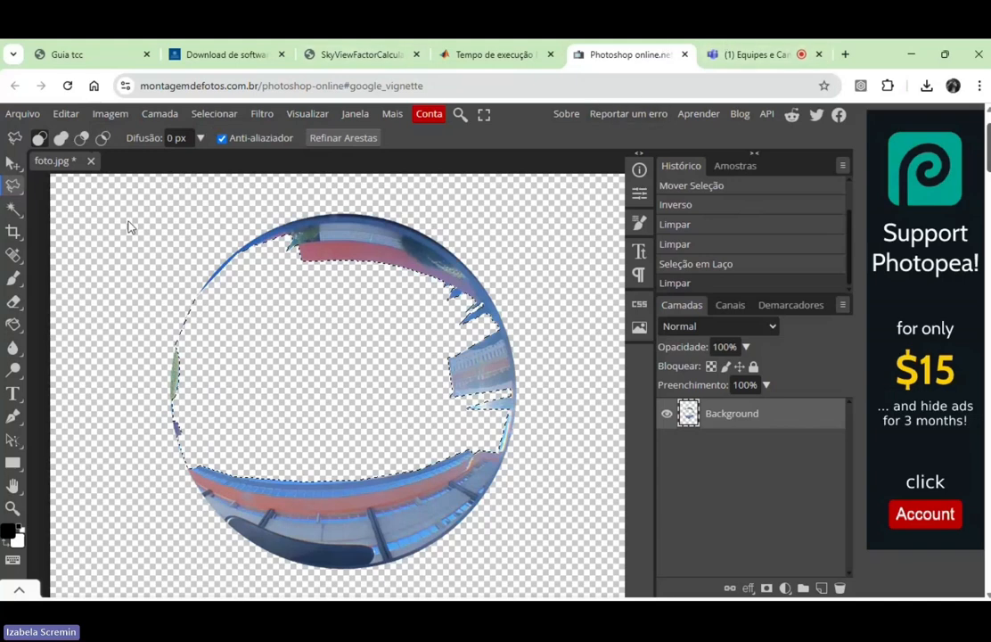
pyautogui.click(15, 326)
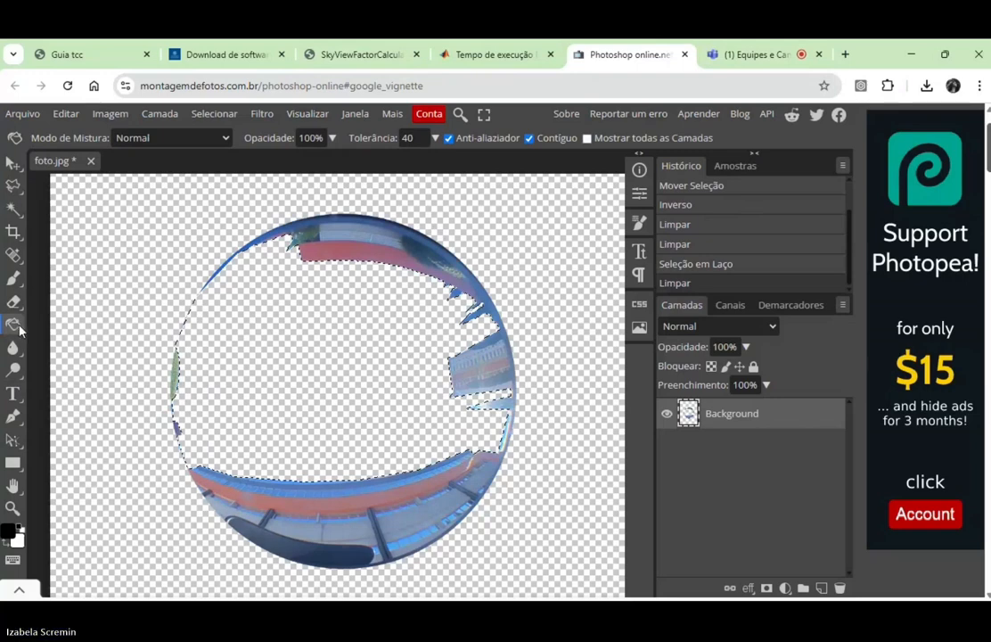
pyautogui.click(20, 527)
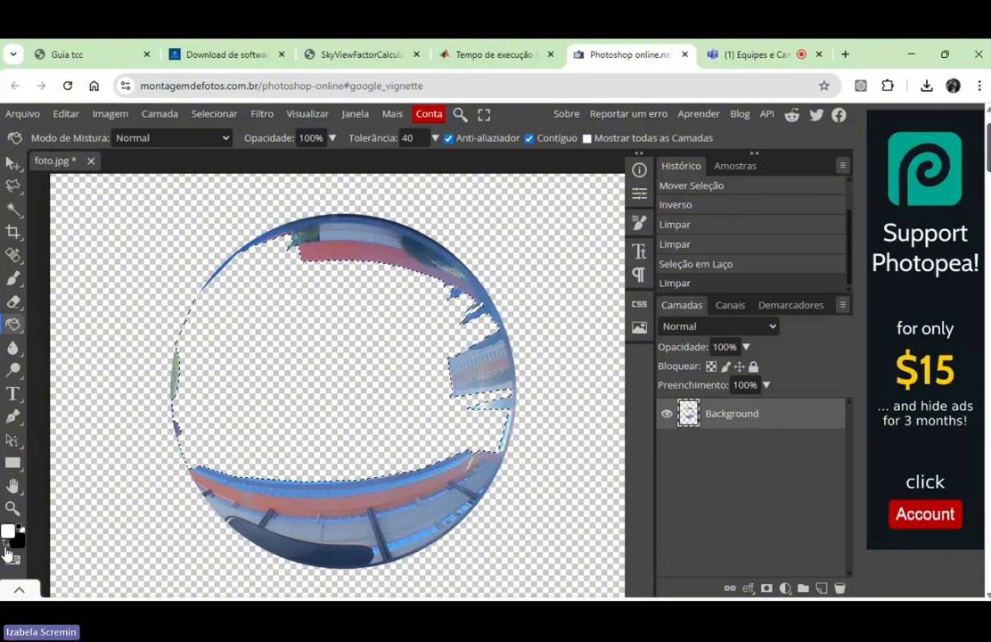
pyautogui.click(6, 547)
pyautogui.press('x')
pyautogui.click(291, 376)
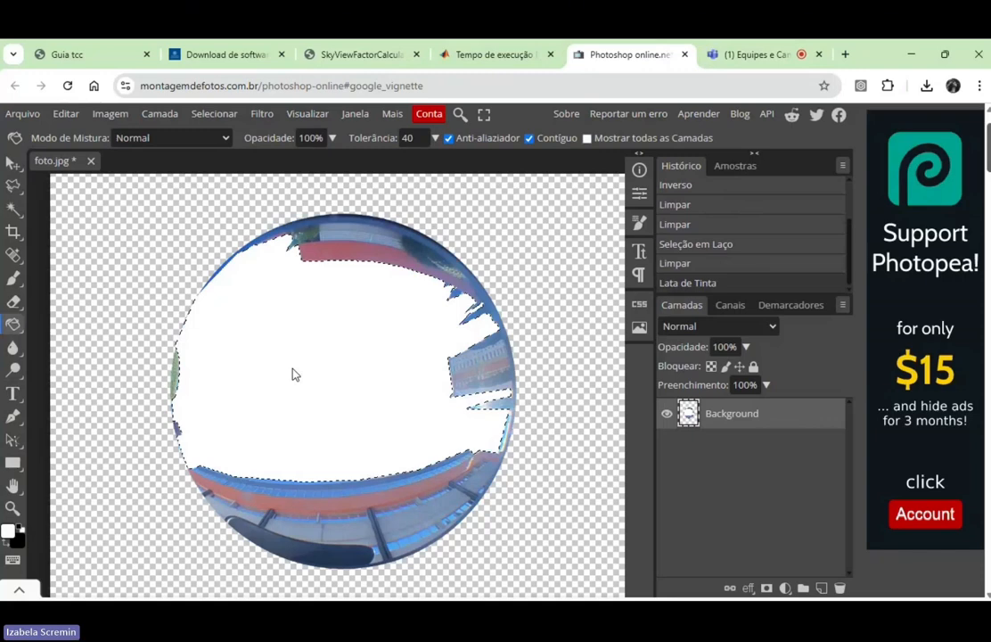
# Invert the selection and fill the buildings in the lower part of the circle with black.
pyautogui.click(202, 116)
pyautogui.click(221, 244)
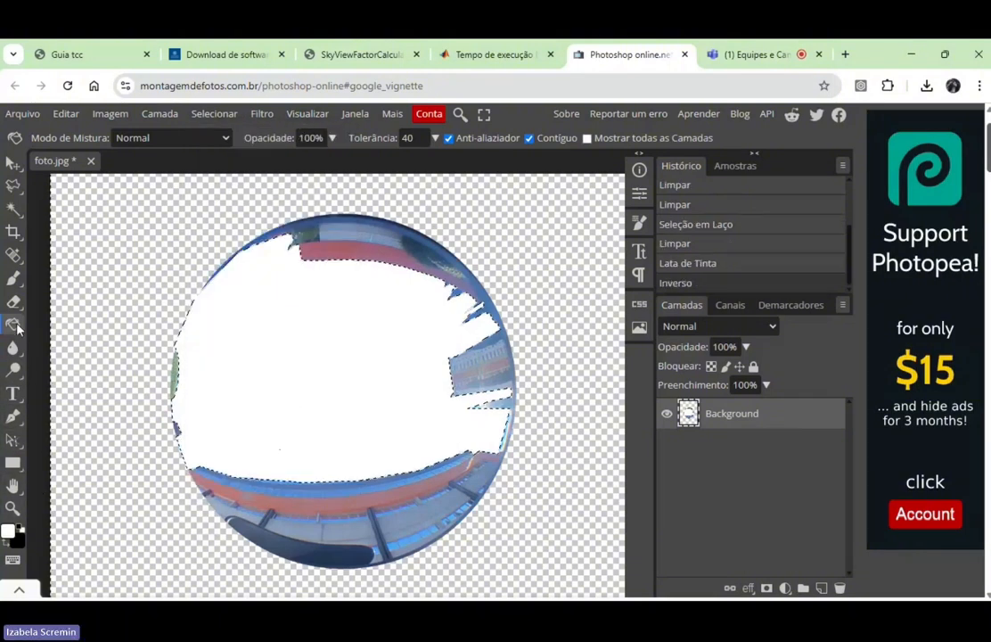
pyautogui.click(5, 545)
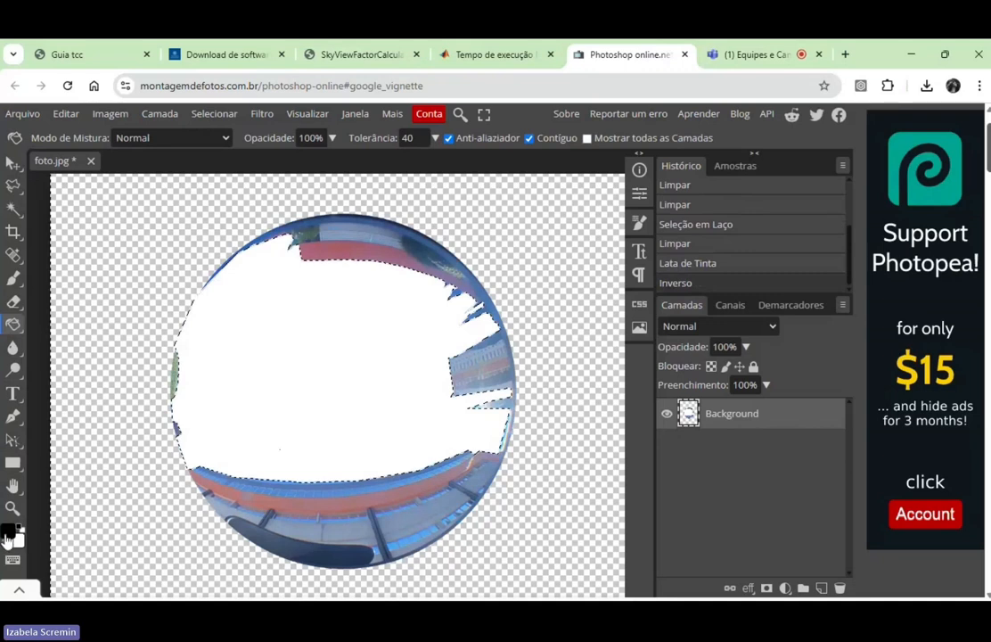
pyautogui.click(314, 526)
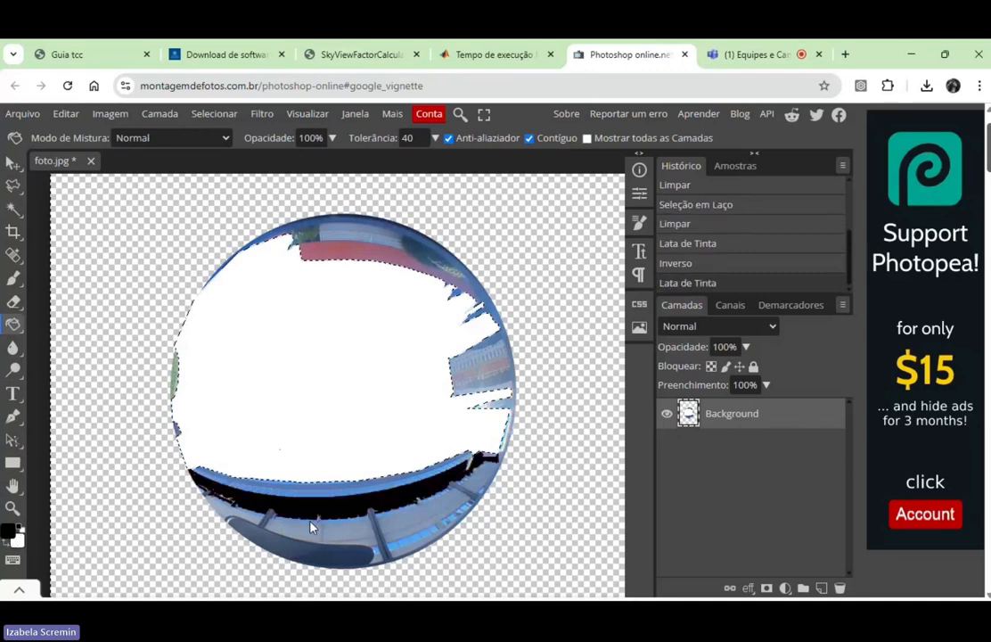
pyautogui.click(334, 548)
pyautogui.click(383, 530)
pyautogui.click(473, 504)
pyautogui.click(484, 468)
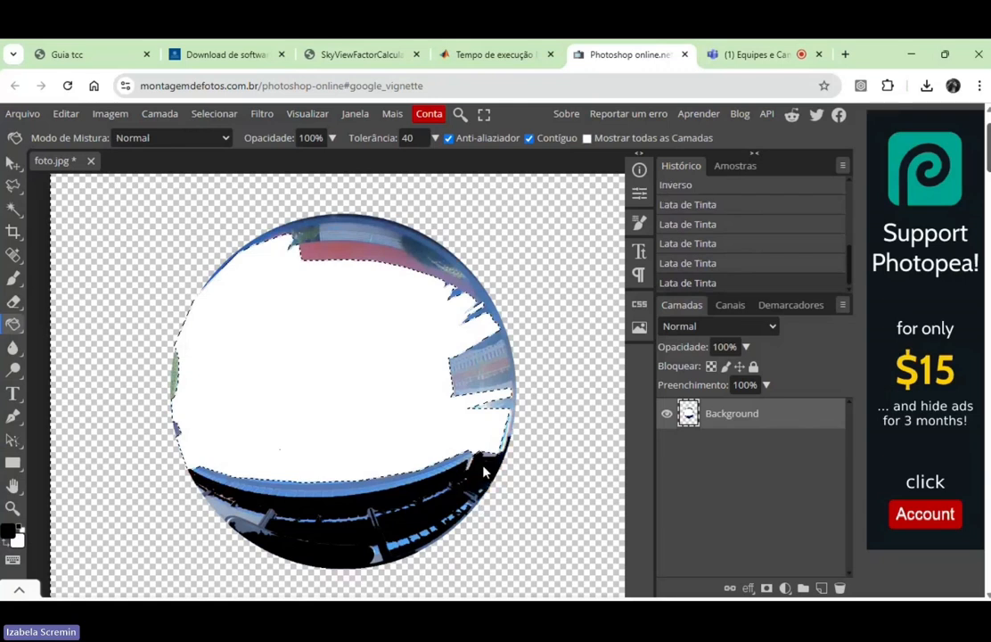
pyautogui.click(444, 470)
pyautogui.click(381, 480)
pyautogui.click(343, 493)
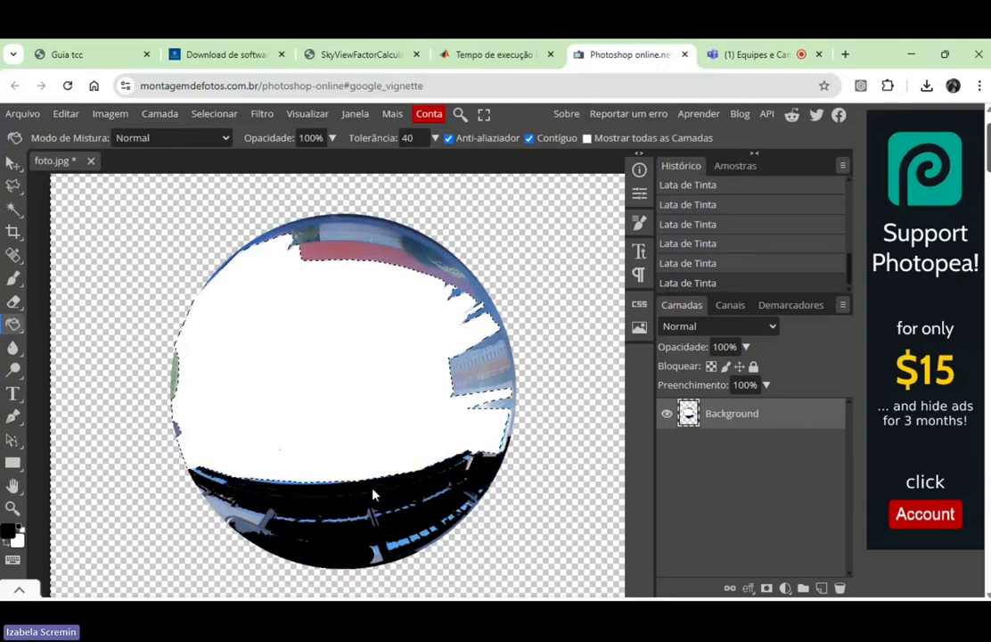
# Fill the remaining buildings and trees around the circle's right, upper and left edges, plus the lower-left patch, with black.
pyautogui.click(477, 374)
pyautogui.click(505, 386)
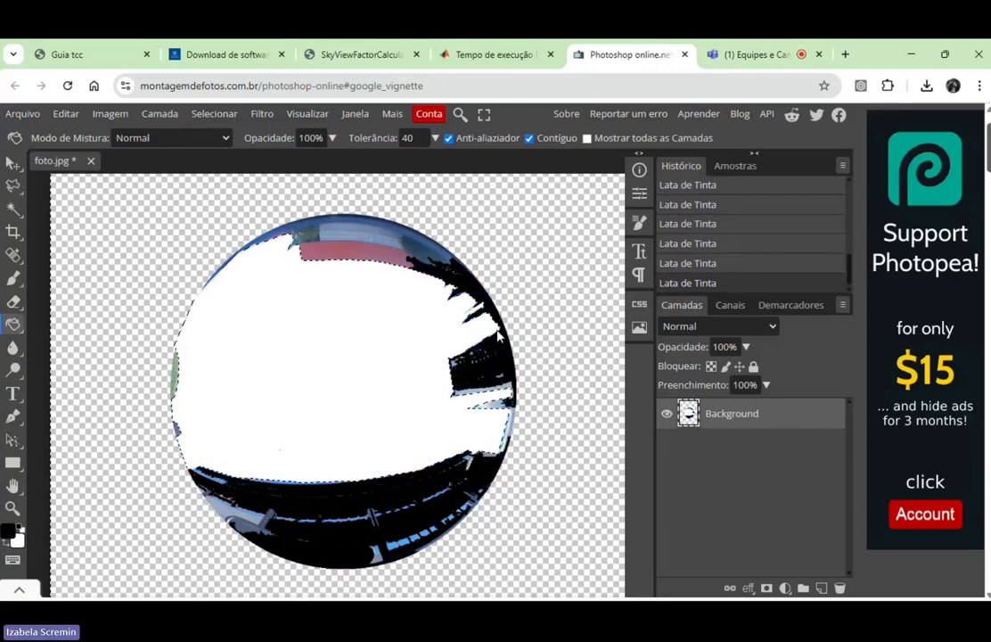
pyautogui.click(342, 240)
pyautogui.click(333, 251)
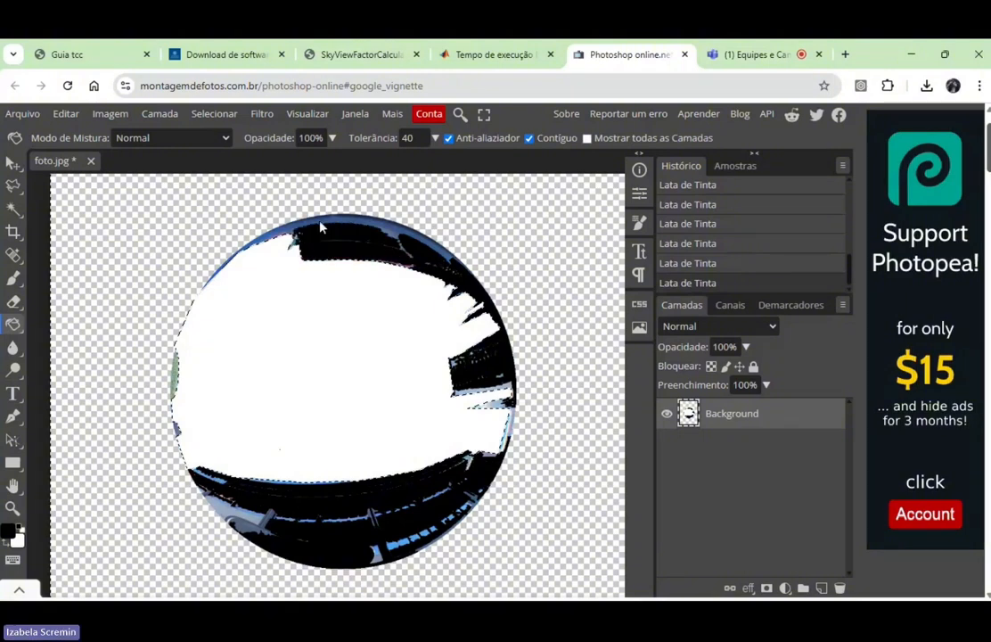
pyautogui.click(371, 220)
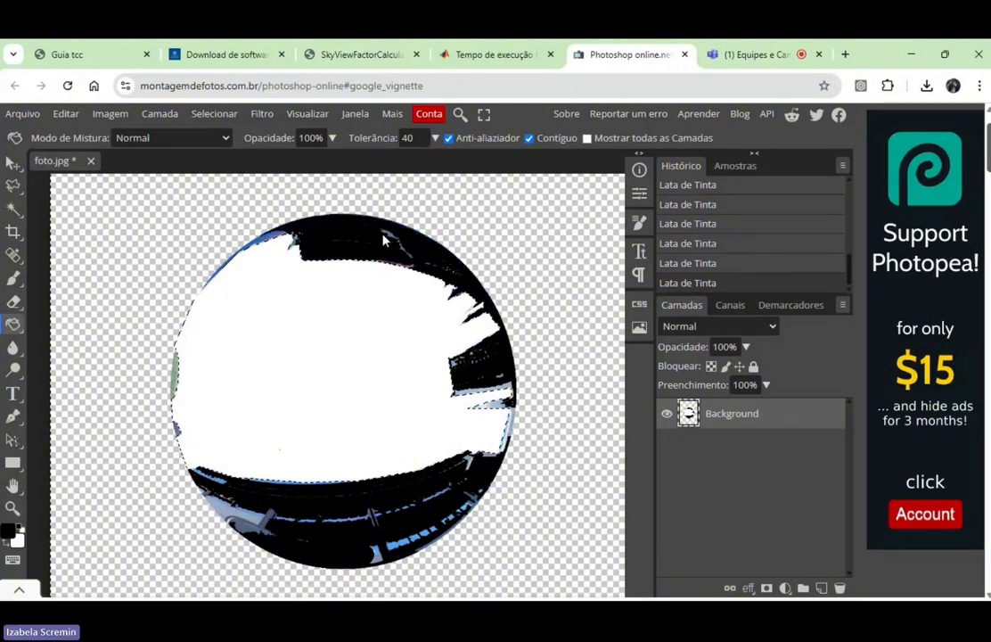
pyautogui.click(273, 237)
pyautogui.click(252, 251)
pyautogui.click(174, 378)
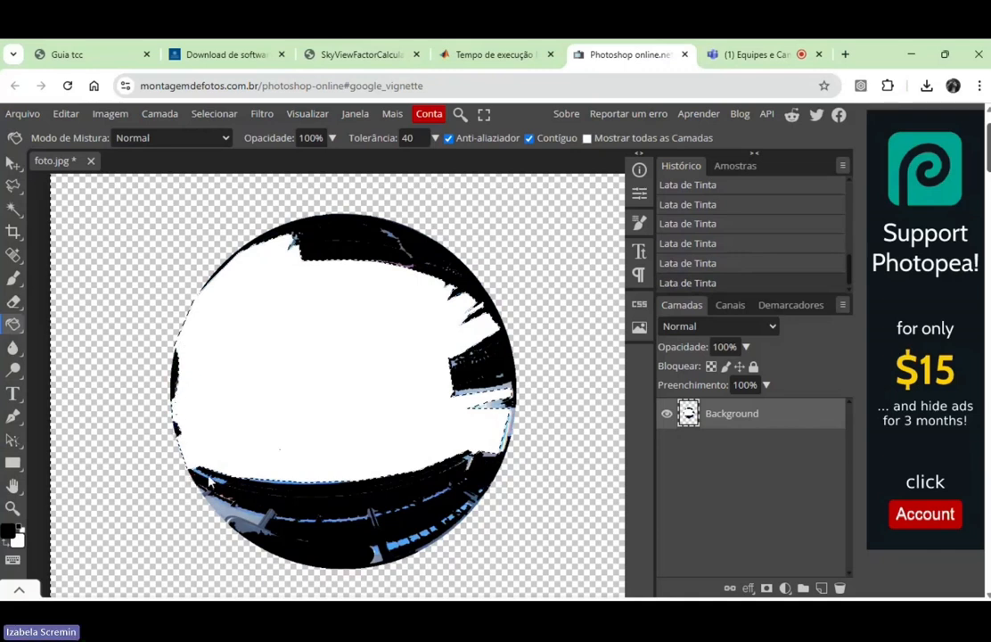
pyautogui.click(236, 516)
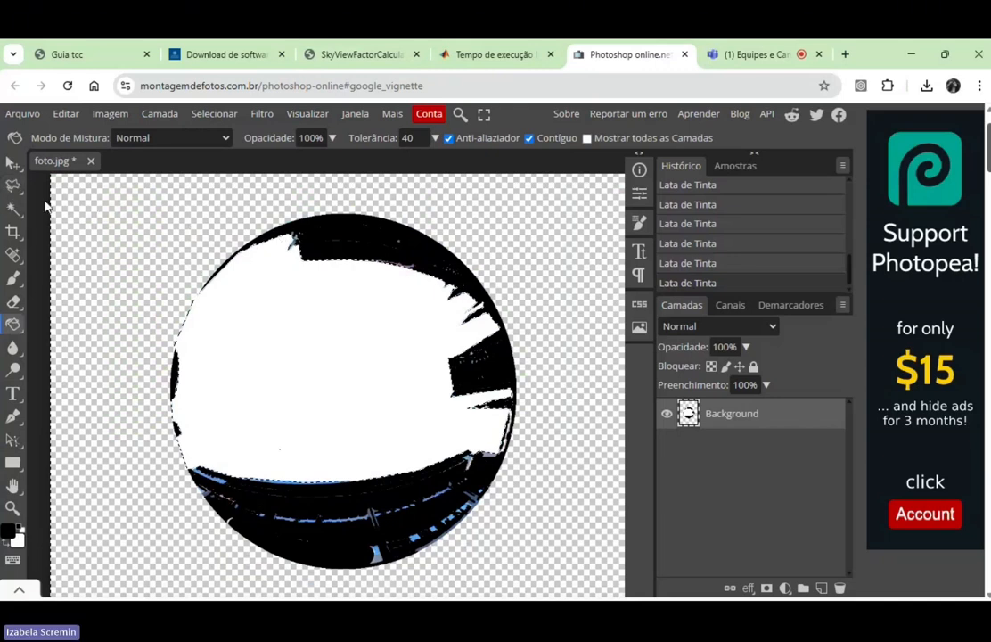
# Set the brush size to 49 px and paint black over leftover specks in the lower building area.
pyautogui.click(13, 279)
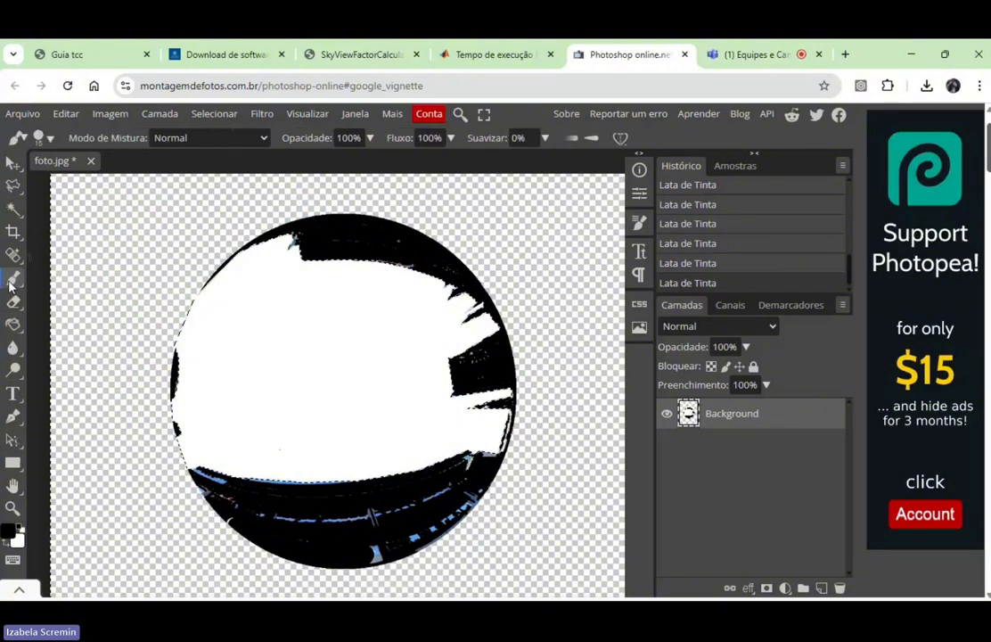
pyautogui.click(41, 136)
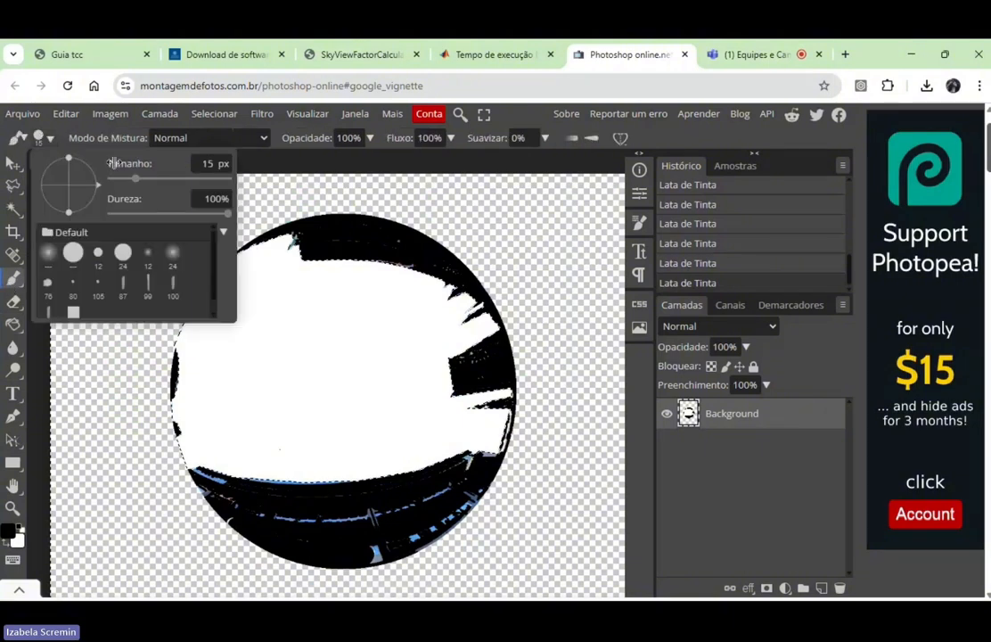
pyautogui.moveTo(135, 182)
pyautogui.mouseDown()
pyautogui.moveTo(151, 181)
pyautogui.moveTo(131, 183)
pyautogui.mouseUp()
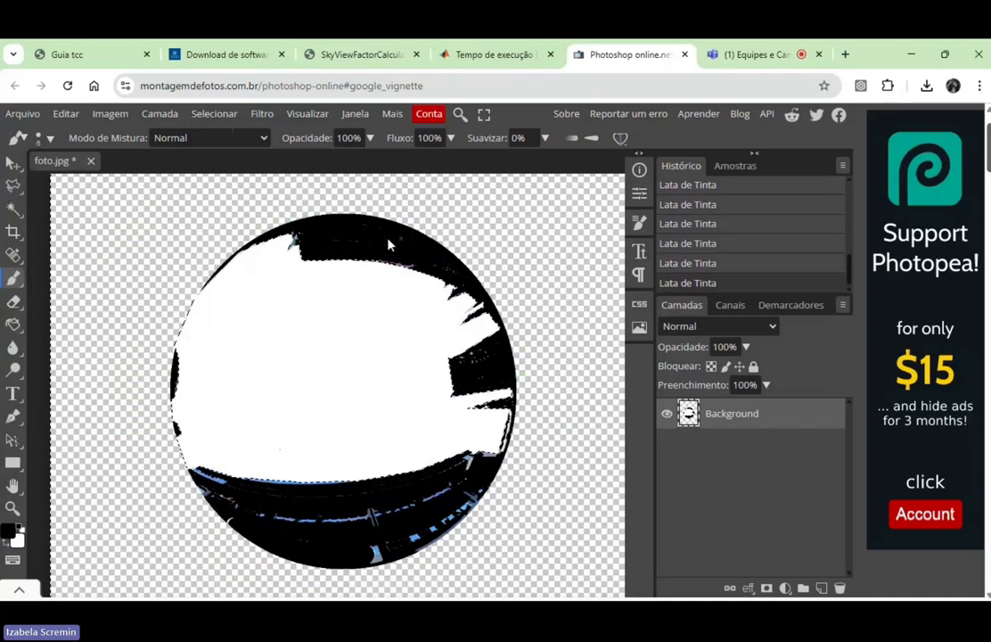
pyautogui.click(39, 135)
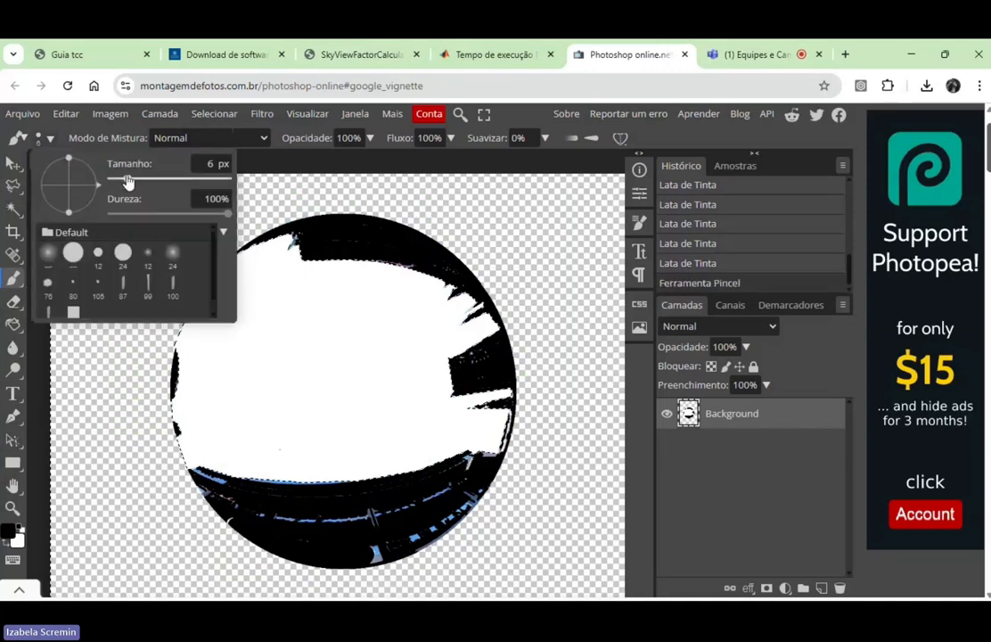
pyautogui.moveTo(127, 182); pyautogui.dragTo(150, 182)
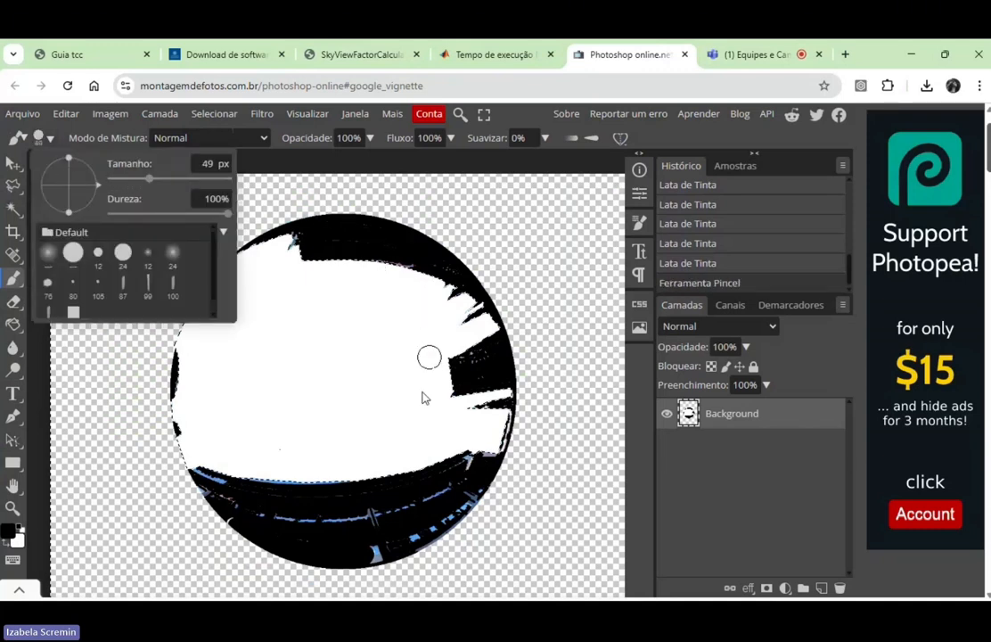
pyautogui.click(323, 511)
pyautogui.click(321, 512)
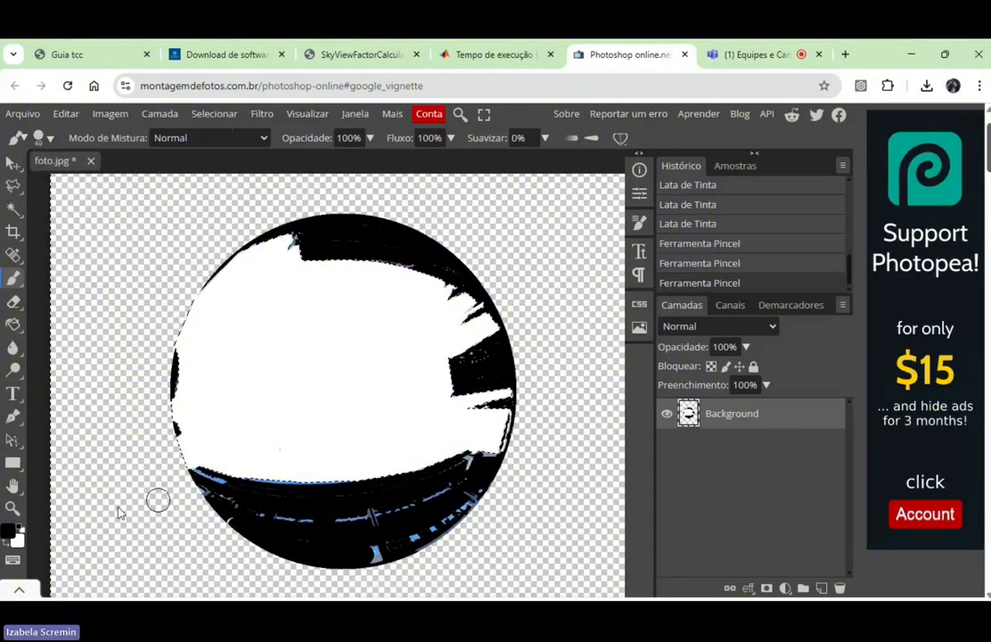
# Paint all remaining coloured specks in the non-sky regions black with the brush, up to the selection edge.
pyautogui.click(11, 514)
pyautogui.click(303, 516)
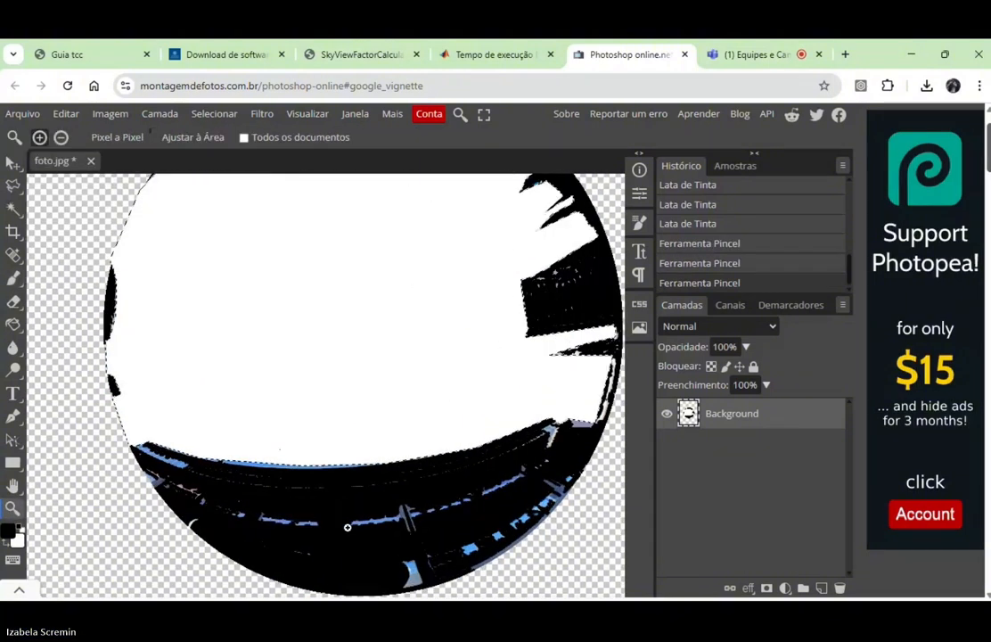
pyautogui.click(347, 526)
pyautogui.click(13, 278)
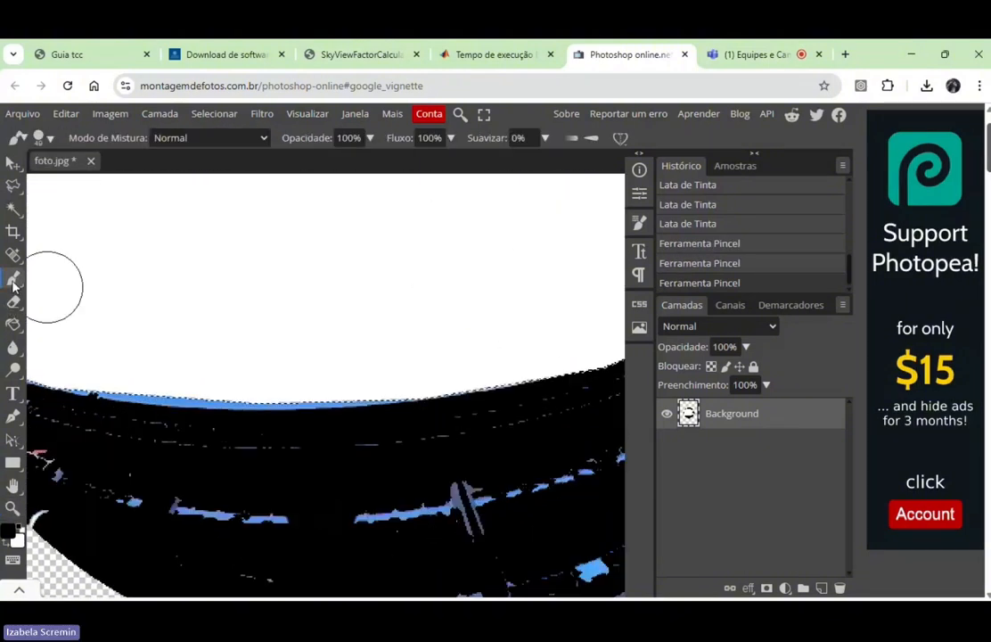
pyautogui.moveTo(162, 506)
pyautogui.mouseDown()
pyautogui.moveTo(565, 507)
pyautogui.moveTo(475, 532)
pyautogui.moveTo(454, 549)
pyautogui.moveTo(479, 491)
pyautogui.moveTo(409, 465)
pyautogui.moveTo(389, 436)
pyautogui.moveTo(359, 442)
pyautogui.moveTo(78, 387)
pyautogui.mouseUp()
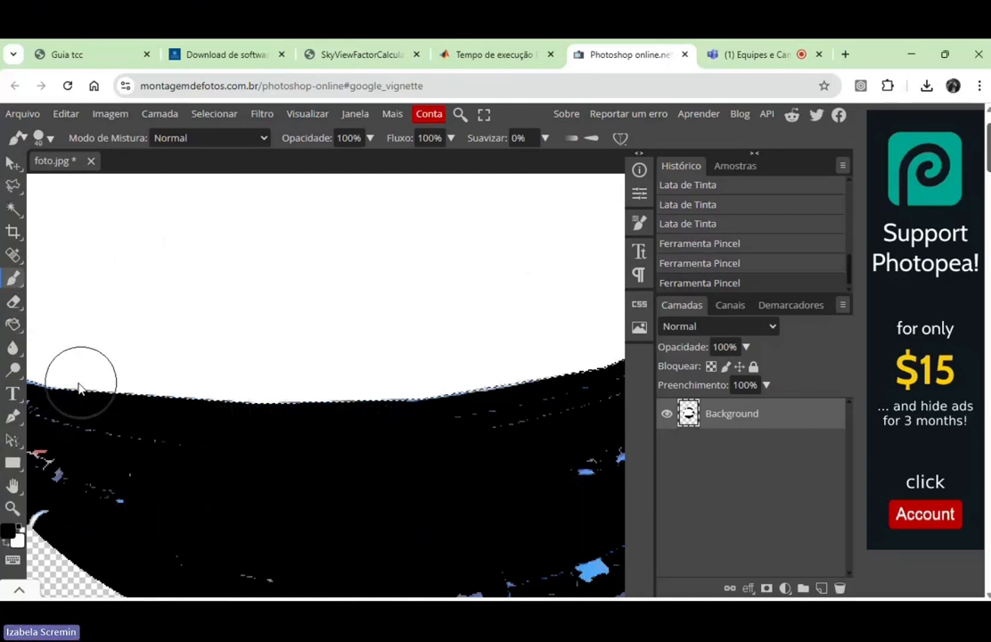
pyautogui.moveTo(588, 396); pyautogui.dragTo(497, 383)
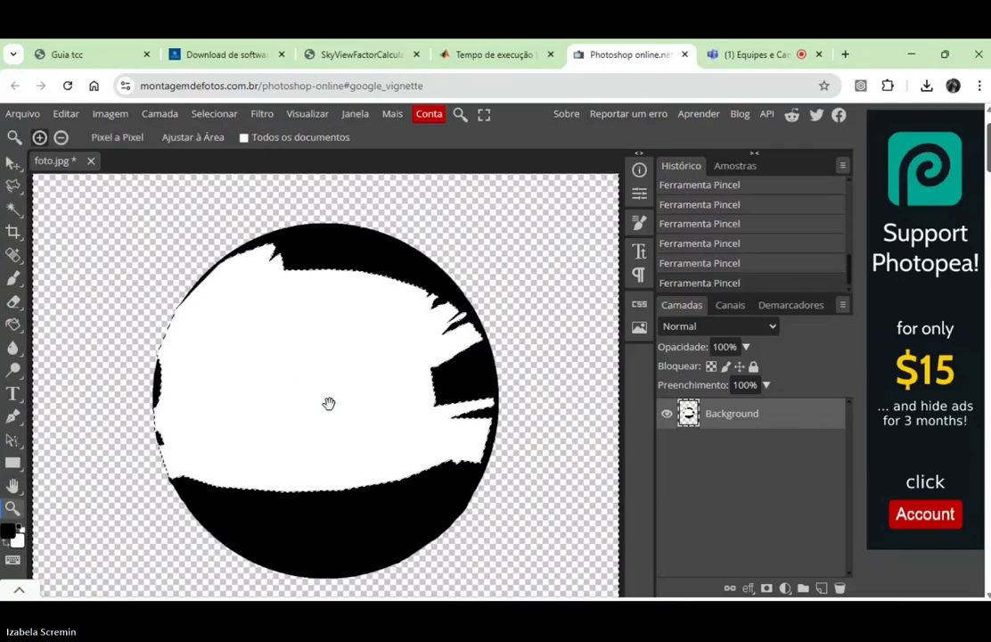
pyautogui.moveTo(330, 403); pyautogui.dragTo(331, 396)
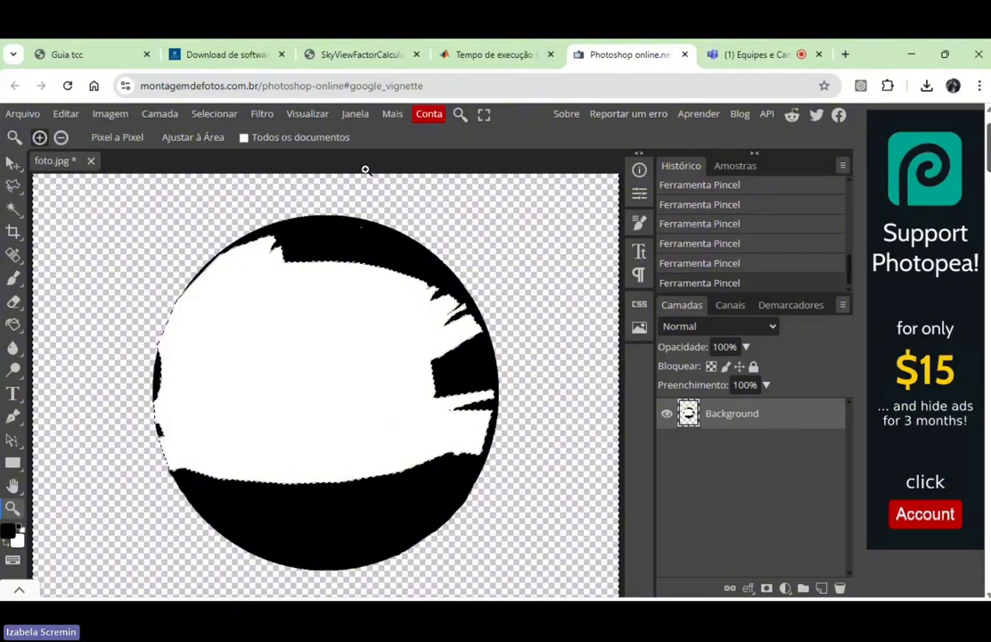
pyautogui.click(22, 113)
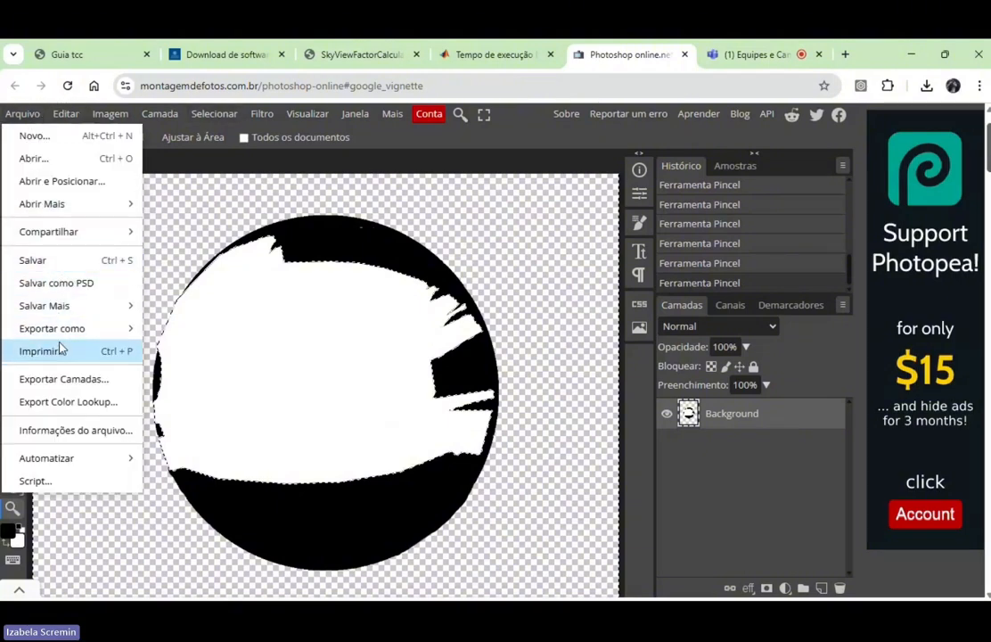
pyautogui.moveTo(82, 340)
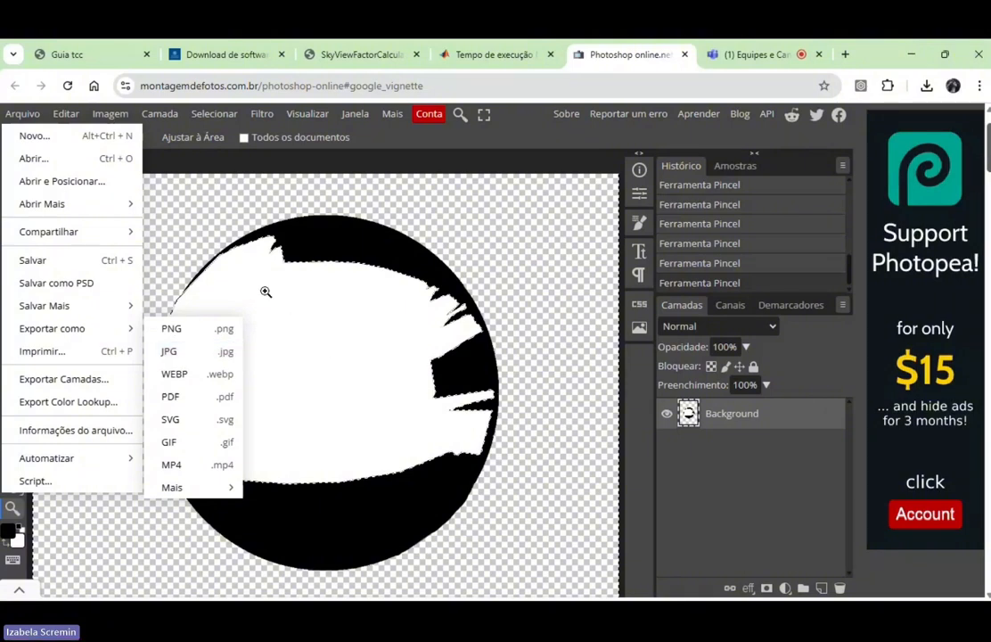
pyautogui.rightClick(306, 236)
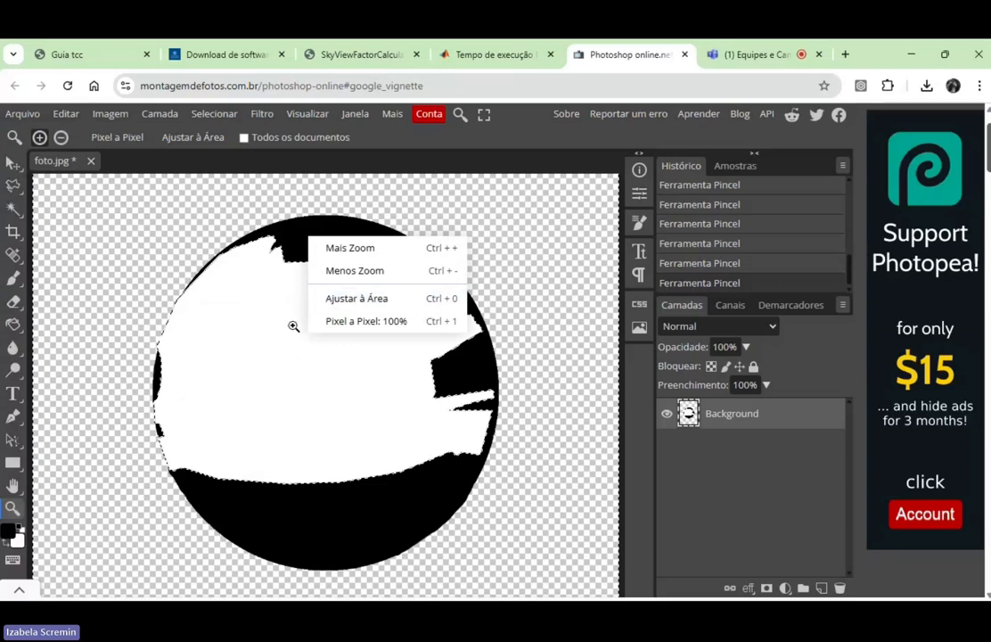
pyautogui.moveTo(288, 336); pyautogui.dragTo(240, 320)
# Export the black-and-white circle as a JPG named foto, 1200 by 1600 px at 100% quality.
pyautogui.click(21, 113)
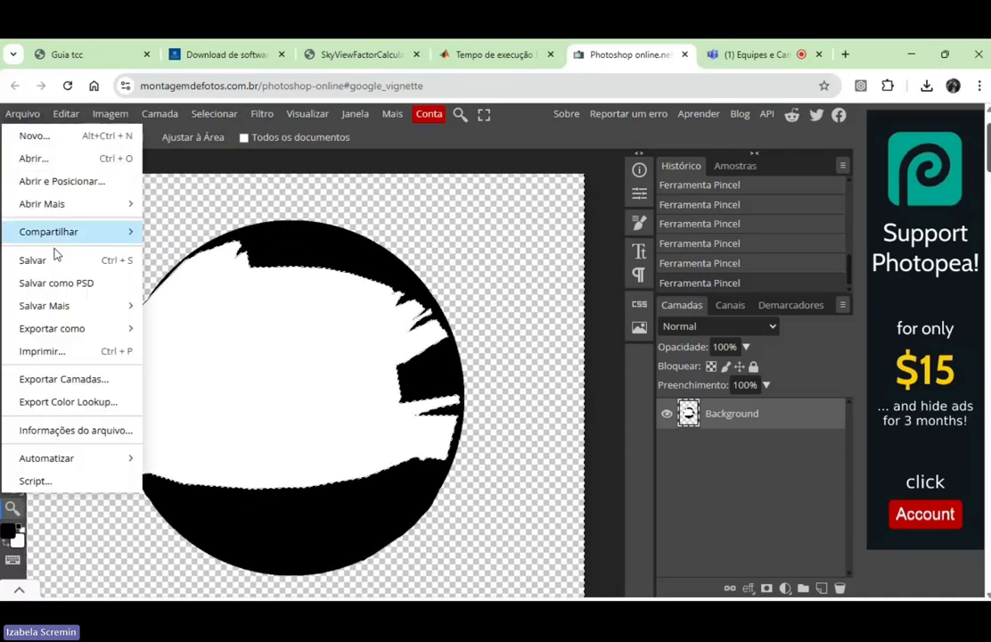
pyautogui.moveTo(53, 328)
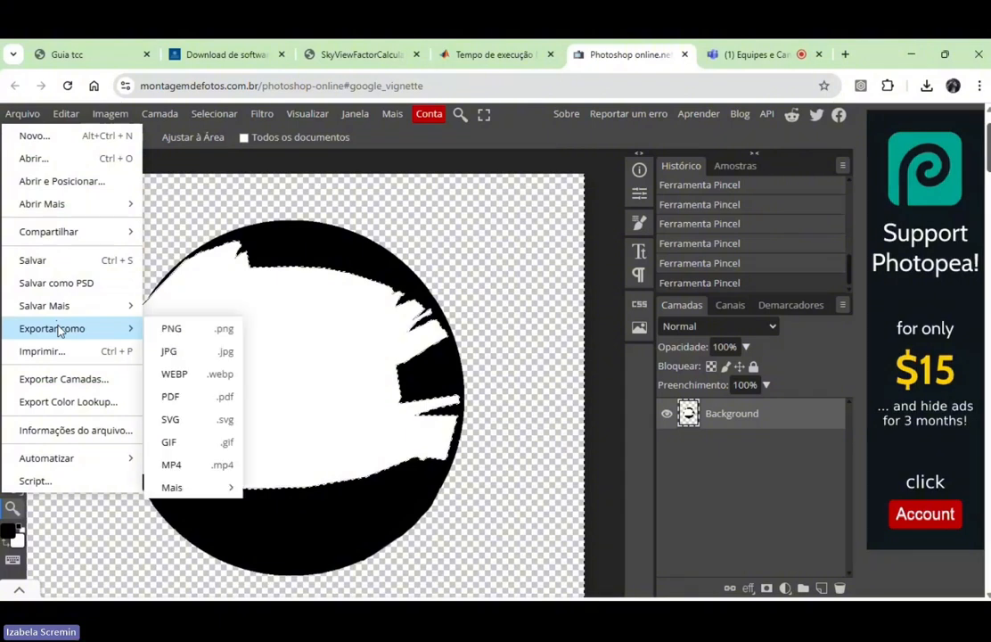
pyautogui.click(182, 357)
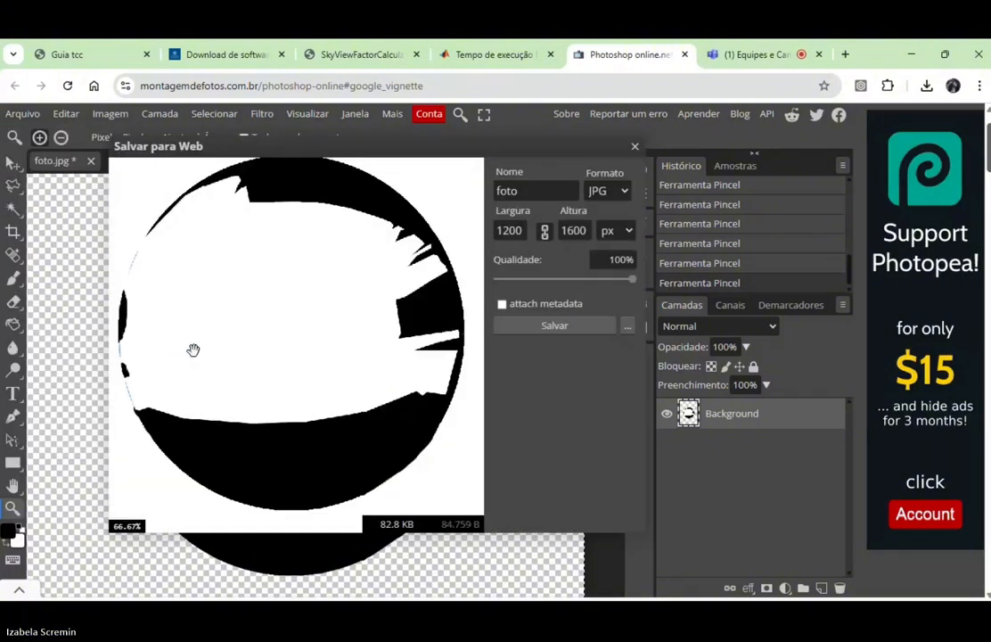
pyautogui.click(543, 326)
# Switch to the Sky View Factor Calculator and load the black-and-white image foto (1) from the fvc folder.
pyautogui.hotkey('alt', 'Tab')
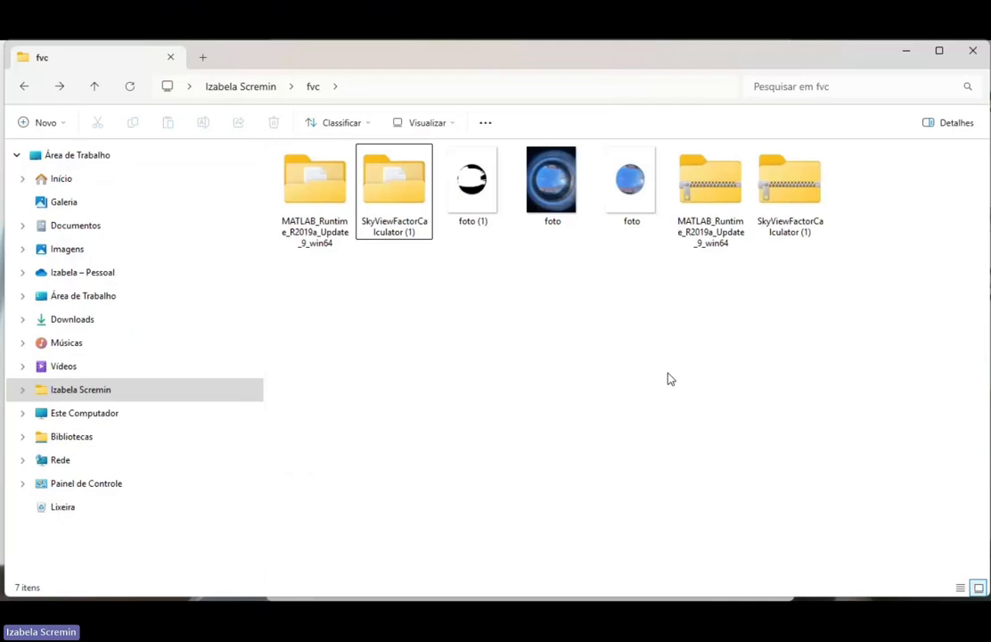
pyautogui.click(907, 54)
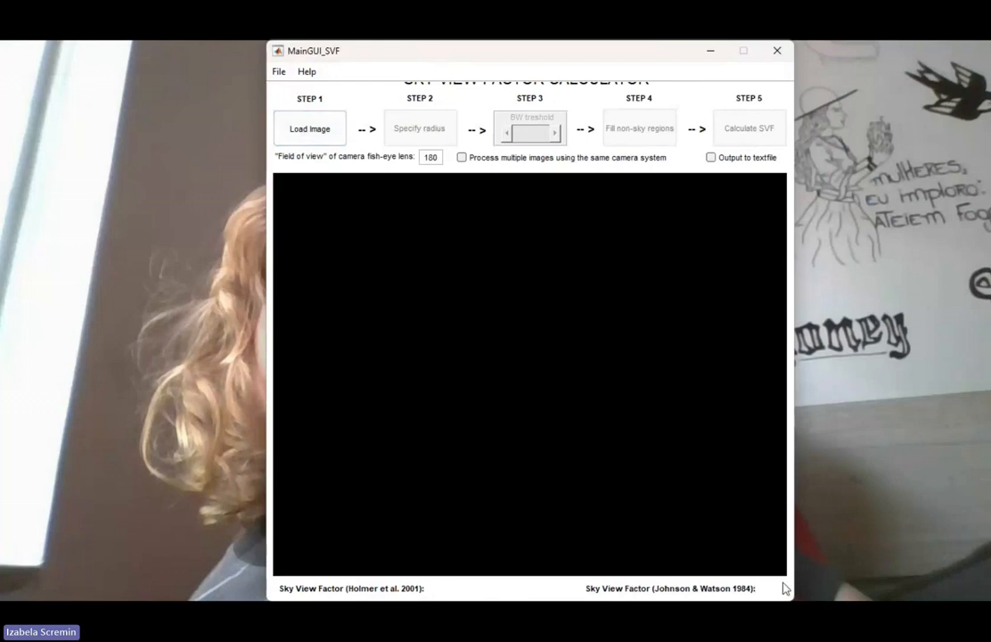
pyautogui.click(322, 131)
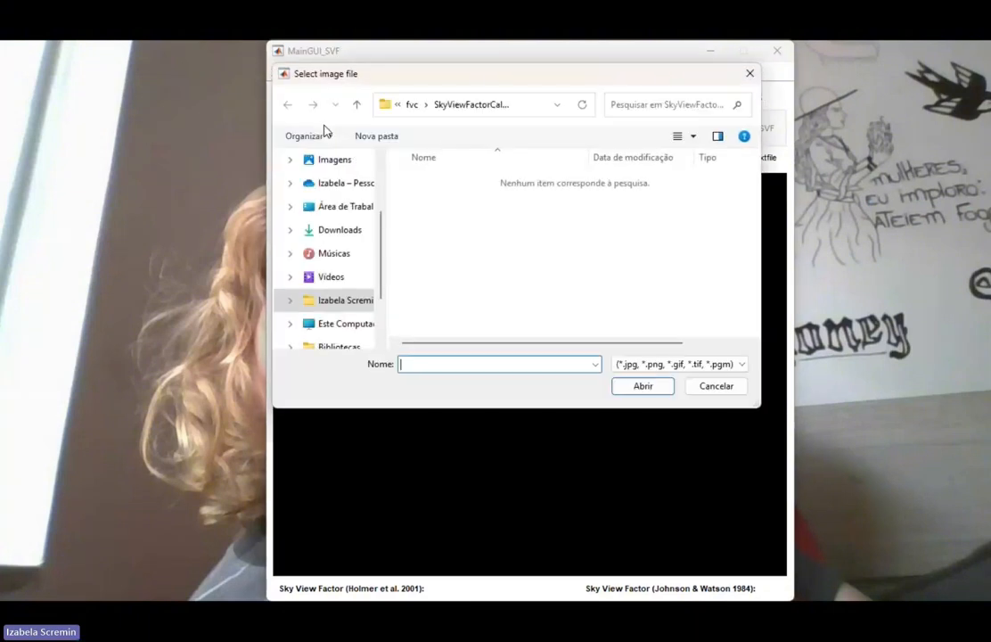
pyautogui.click(414, 106)
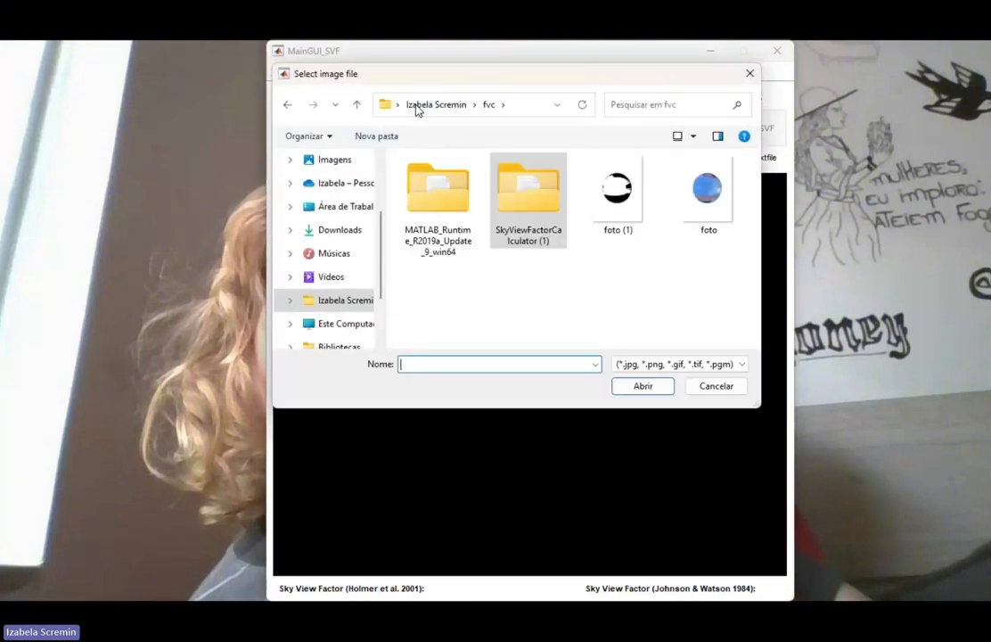
pyautogui.click(621, 202)
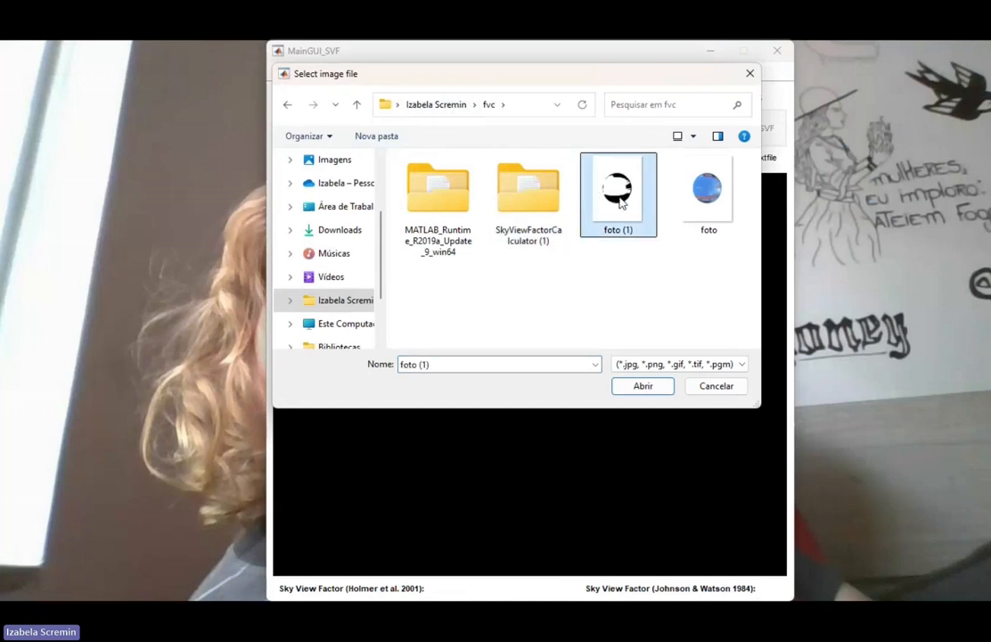
pyautogui.click(650, 389)
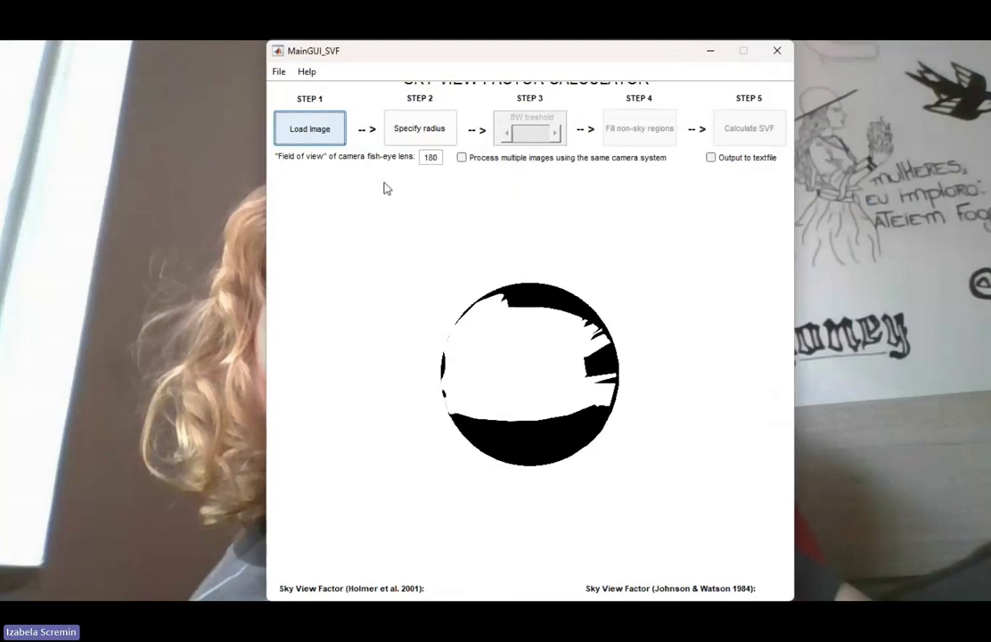
# Specify the fisheye circle's radius by marking points on its right, left and bottom edges.
pyautogui.click(433, 134)
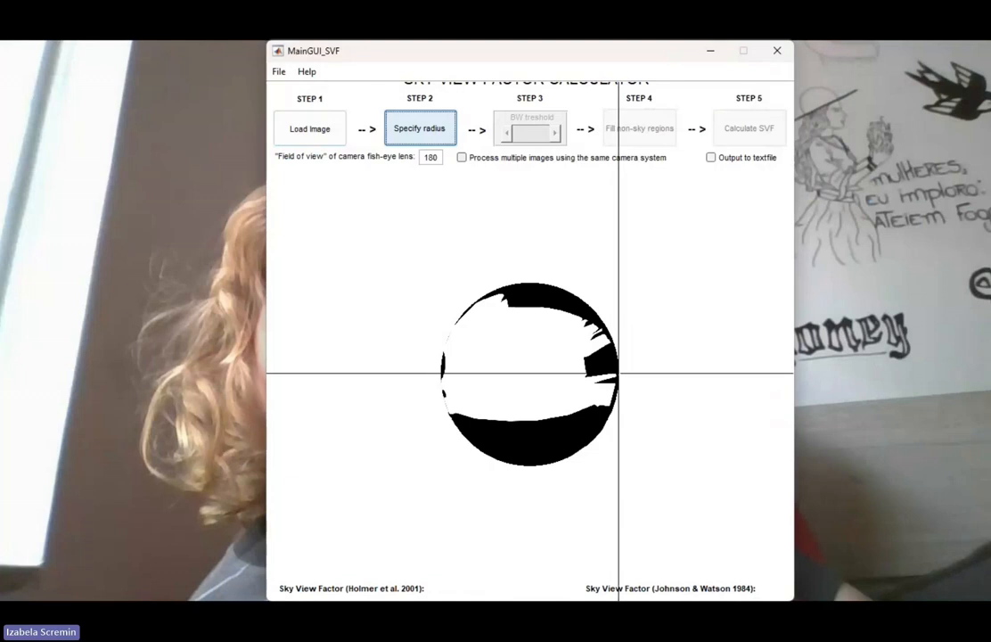
pyautogui.click(619, 373)
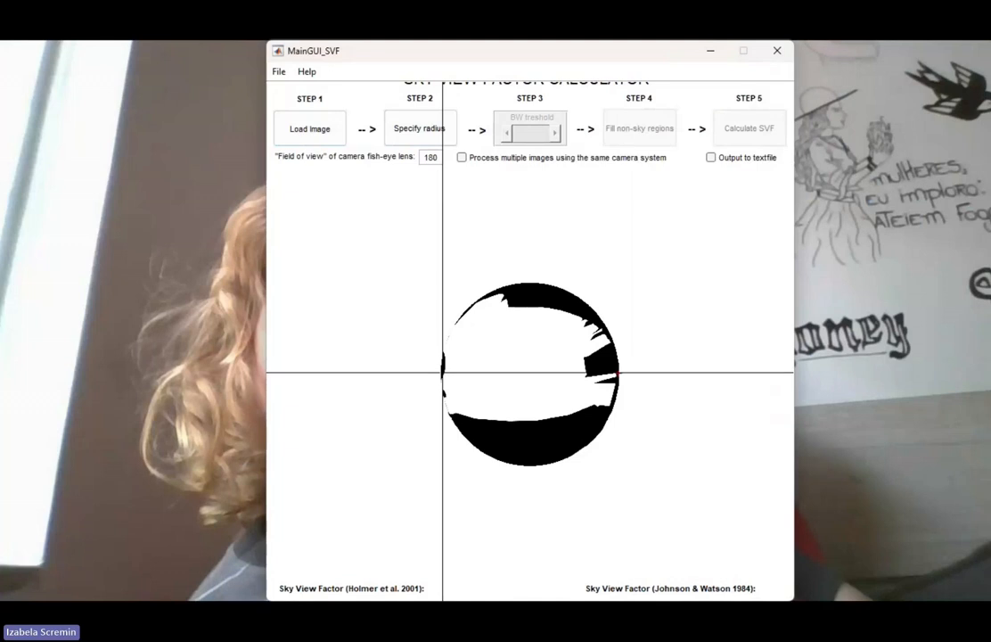
pyautogui.click(443, 372)
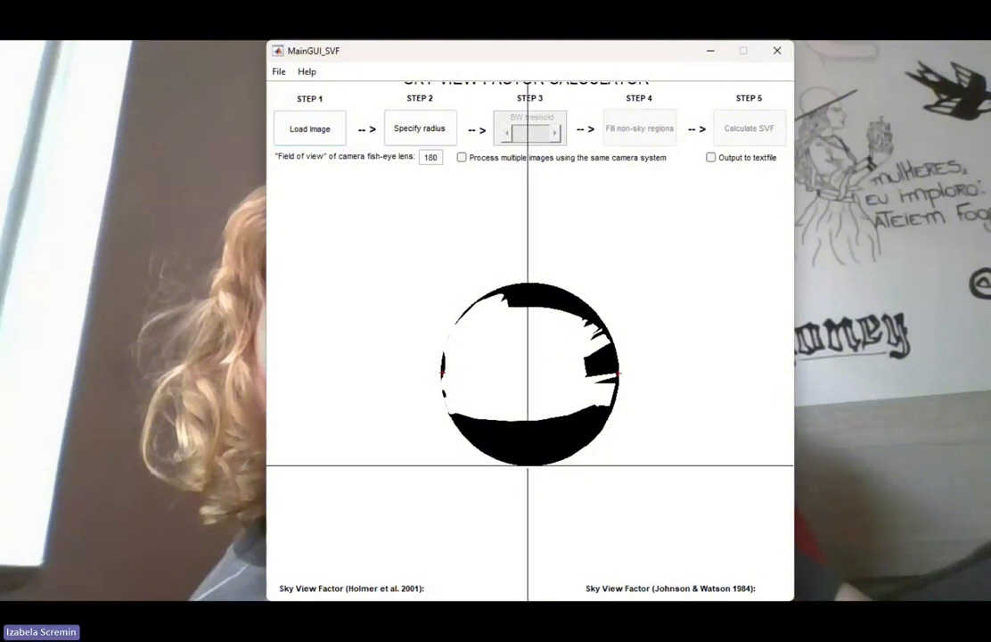
pyautogui.click(528, 464)
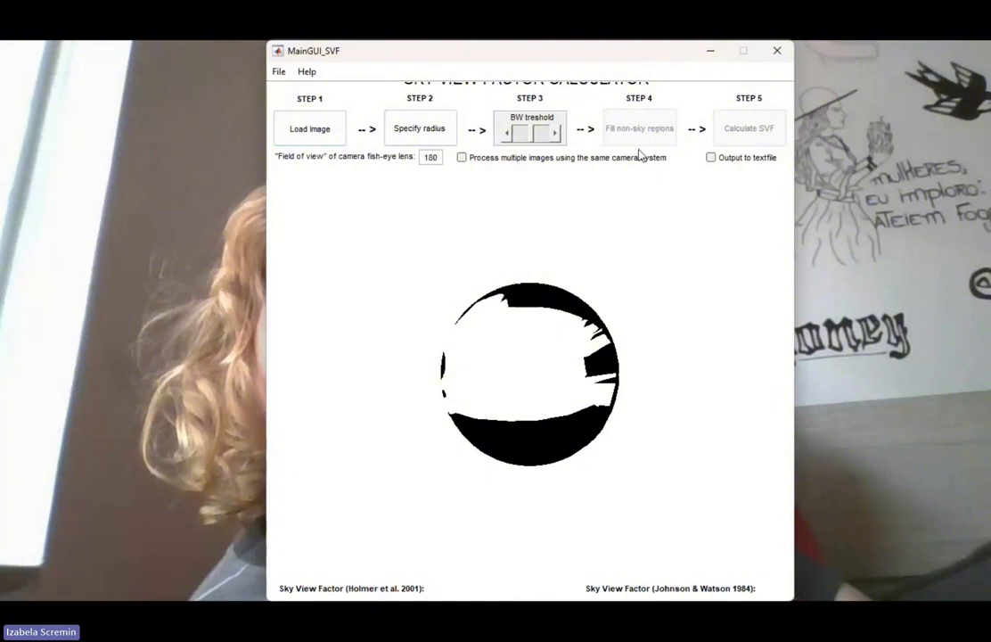
# Apply the black-and-white threshold to the loaded image and calculate its sky view factor.
pyautogui.click(556, 134)
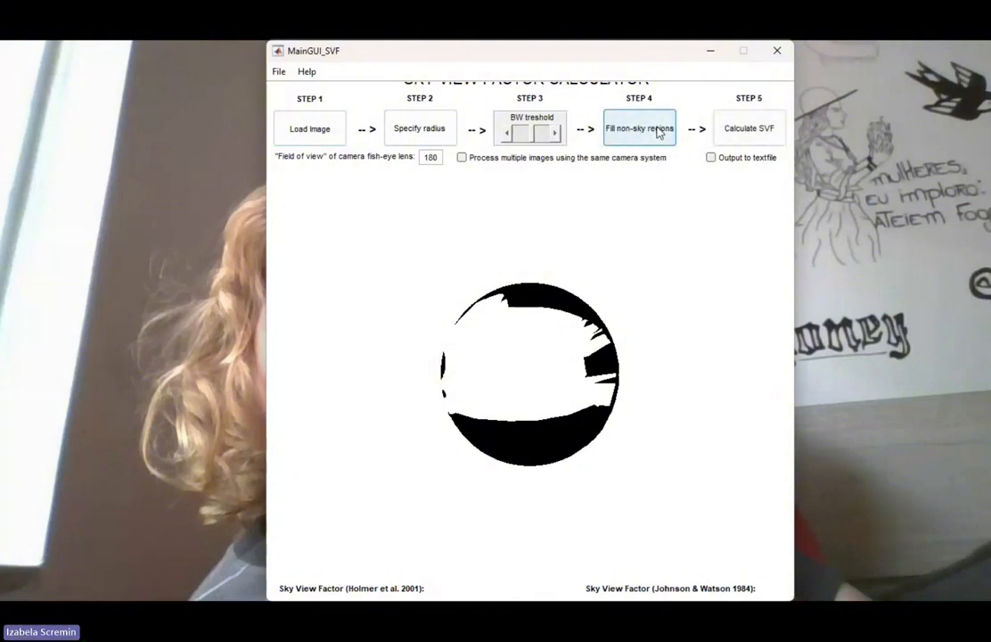
pyautogui.click(748, 131)
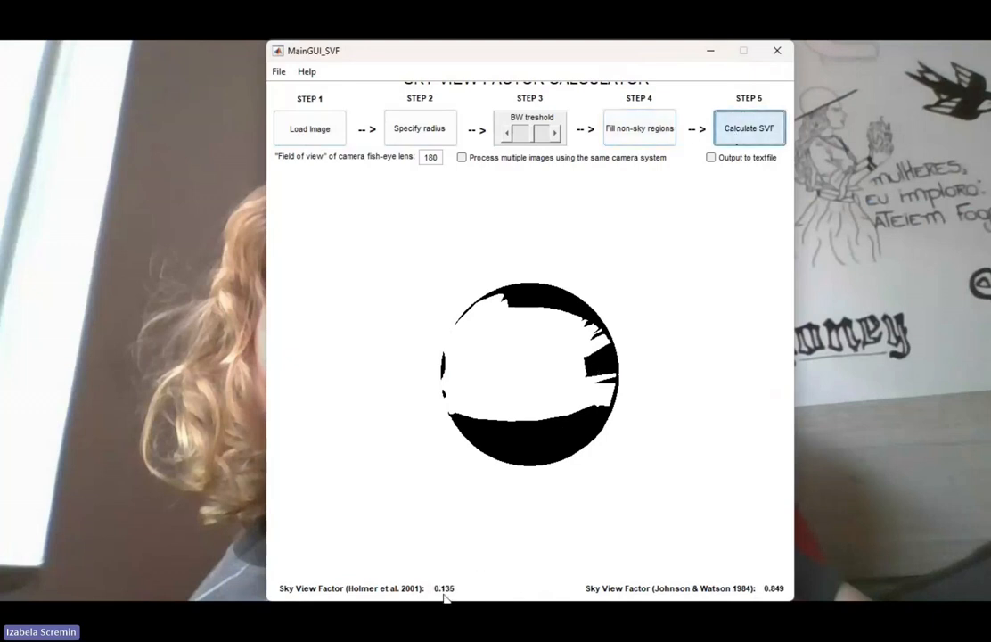